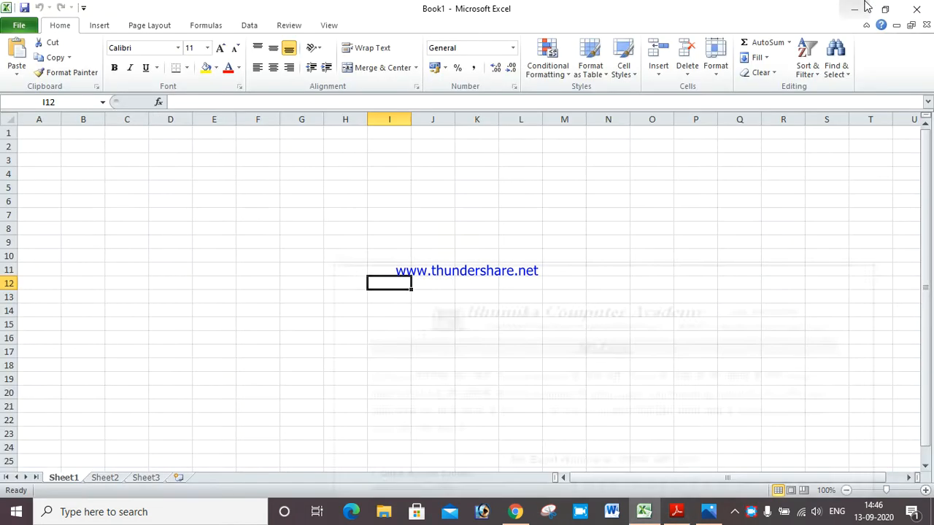
Minimise Reader and Excel, start and cancel printing Last.PNG, then open the Data workbook
{"action": "left_click", "coordinate": [856, 6]}
{"action": "left_click", "coordinate": [863, 7]}
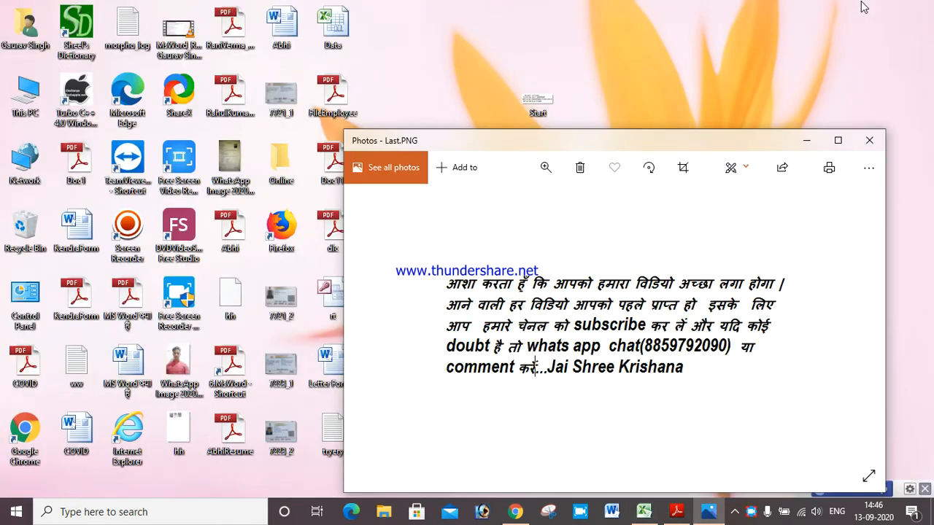
{"action": "key", "text": "ctrl+p"}
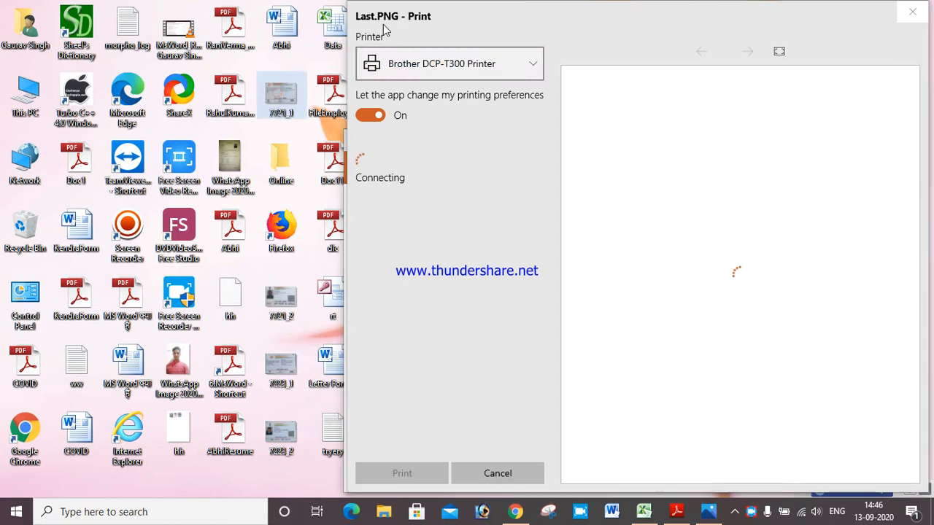
{"action": "key", "text": "Escape"}
{"action": "double_click", "coordinate": [335, 36]}
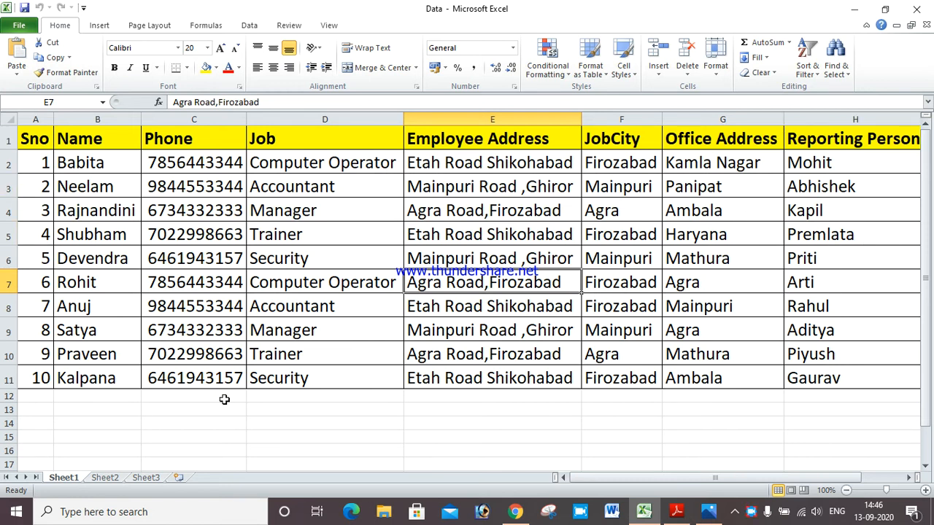
Select columns A to D (Sno, Name, Phone, Job) and cell C1 in turn
{"action": "left_click", "coordinate": [38, 120]}
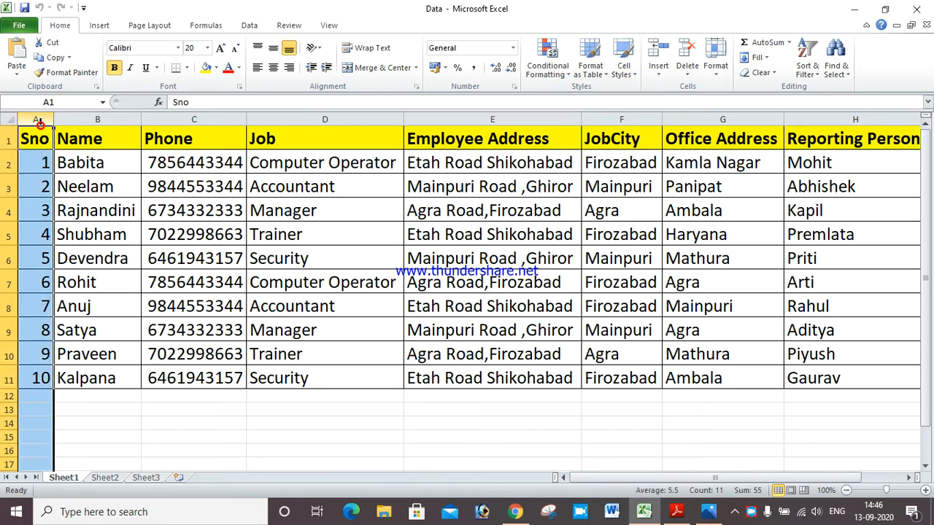
{"action": "left_click", "coordinate": [100, 120]}
{"action": "left_click", "coordinate": [184, 119]}
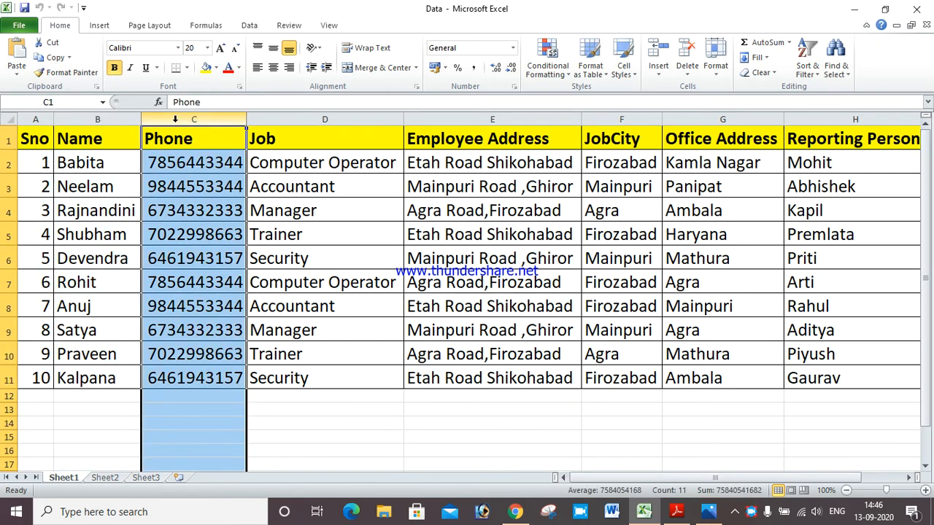
{"action": "left_click", "coordinate": [184, 143]}
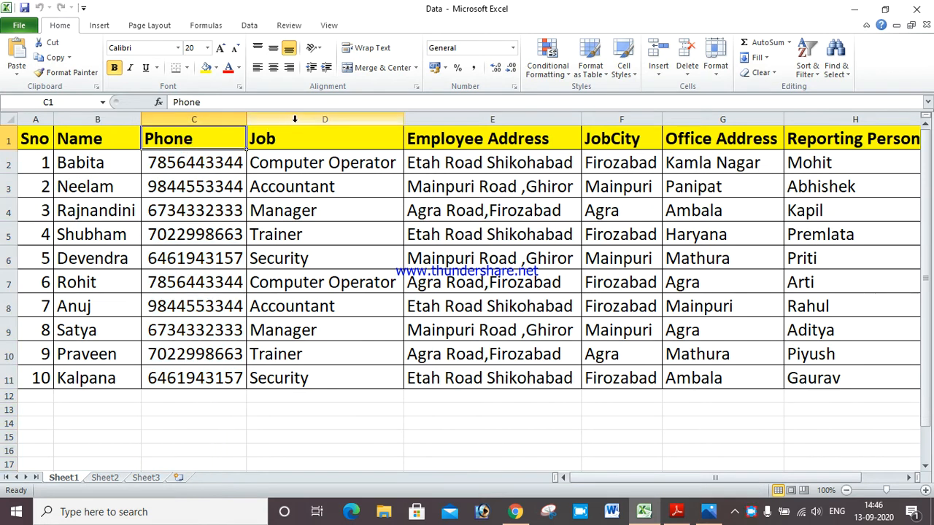
{"action": "left_click", "coordinate": [302, 119]}
Select rows 1 through 11 of the employee table one after another
{"action": "left_click", "coordinate": [11, 140]}
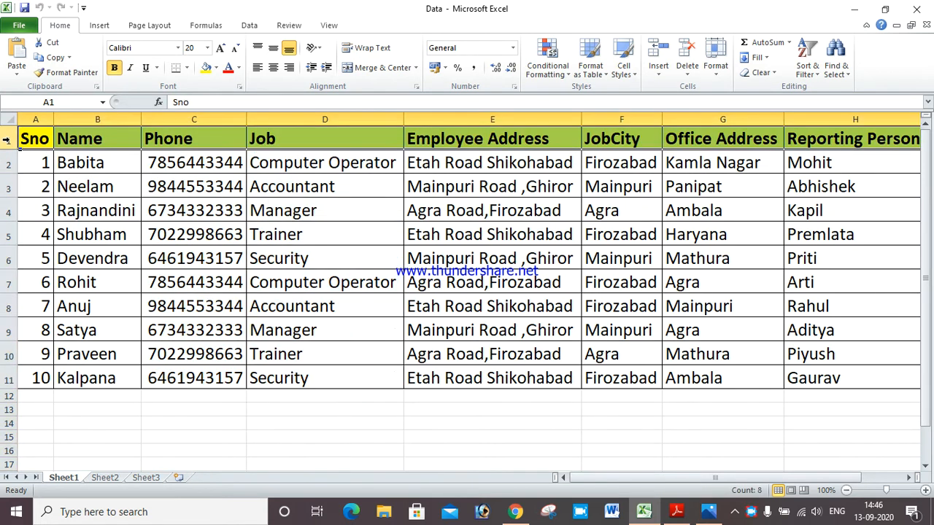
{"action": "left_click", "coordinate": [9, 163]}
{"action": "left_click", "coordinate": [7, 187]}
{"action": "left_click", "coordinate": [7, 210]}
{"action": "left_click", "coordinate": [8, 234]}
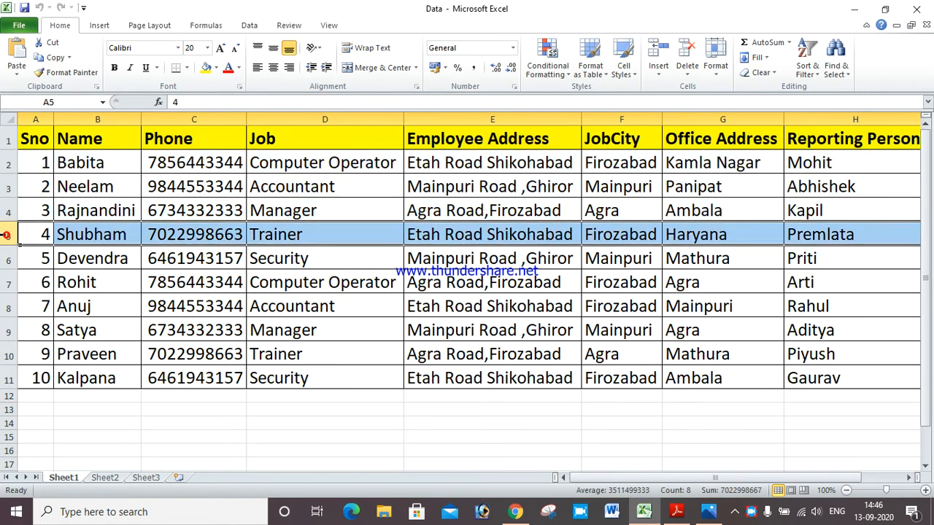
{"action": "left_click", "coordinate": [7, 258]}
{"action": "left_click", "coordinate": [8, 282]}
{"action": "left_click", "coordinate": [9, 307]}
{"action": "left_click", "coordinate": [9, 330]}
{"action": "left_click", "coordinate": [9, 355]}
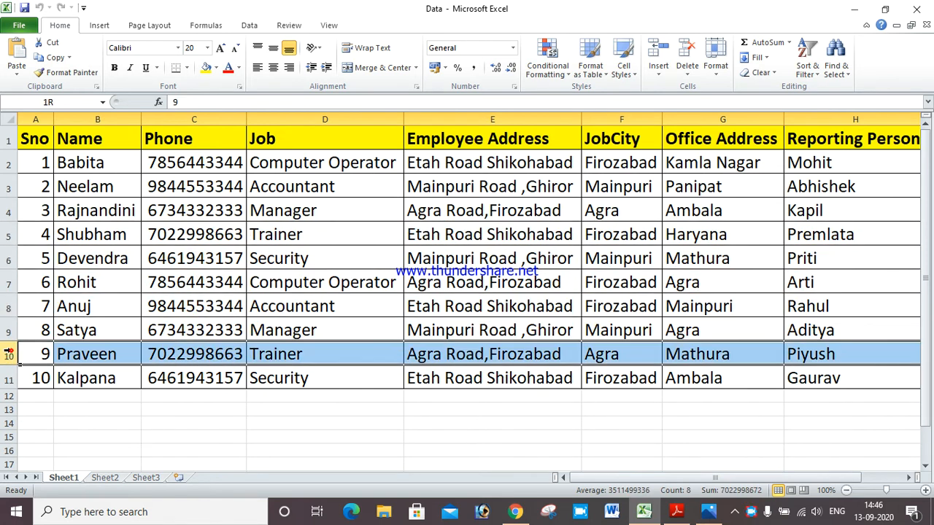
{"action": "left_click", "coordinate": [9, 379]}
Select column A and cells C2, D3 and F4, then close the Data workbook
{"action": "left_click", "coordinate": [35, 119]}
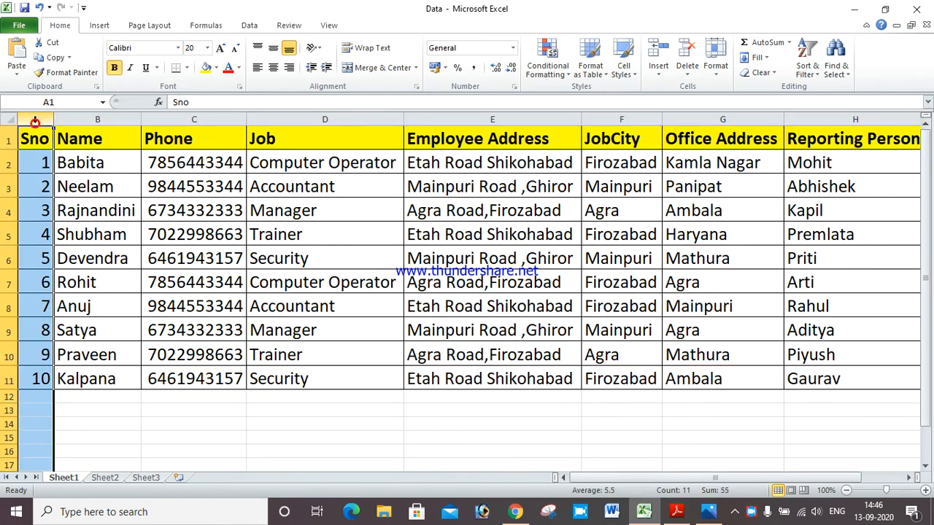
{"action": "left_click", "coordinate": [233, 165]}
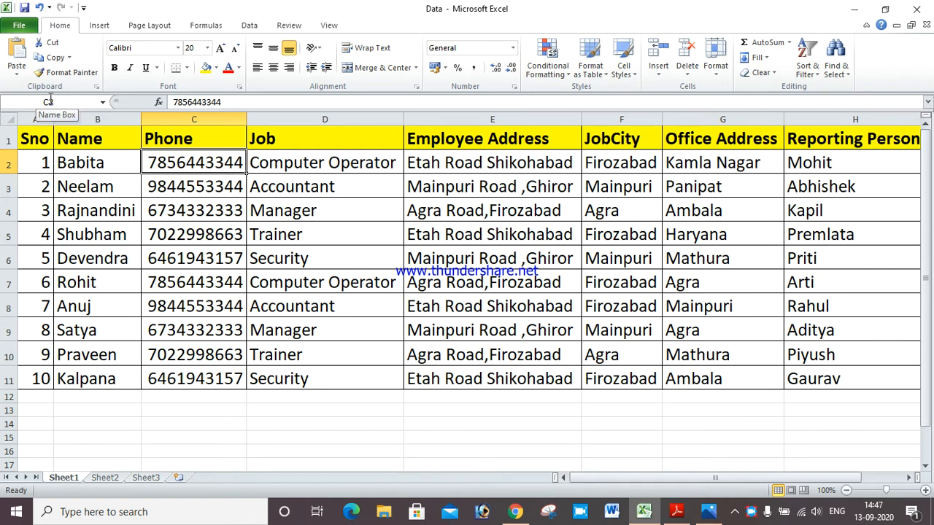
{"action": "left_click", "coordinate": [267, 188]}
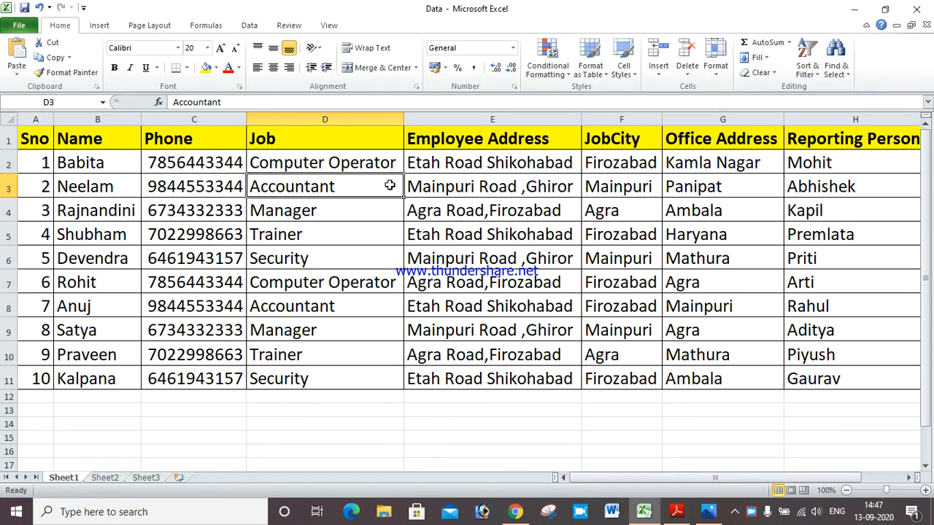
{"action": "left_click", "coordinate": [607, 219]}
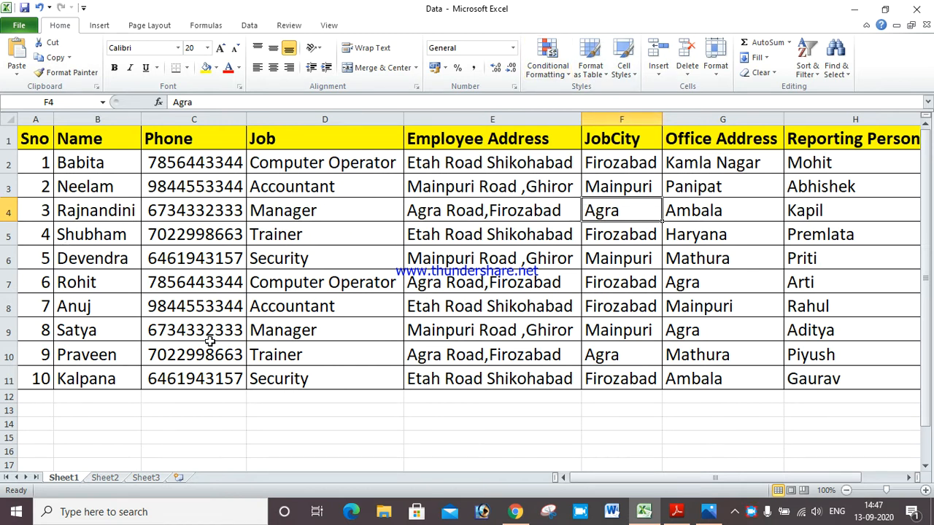
{"action": "left_click", "coordinate": [917, 8]}
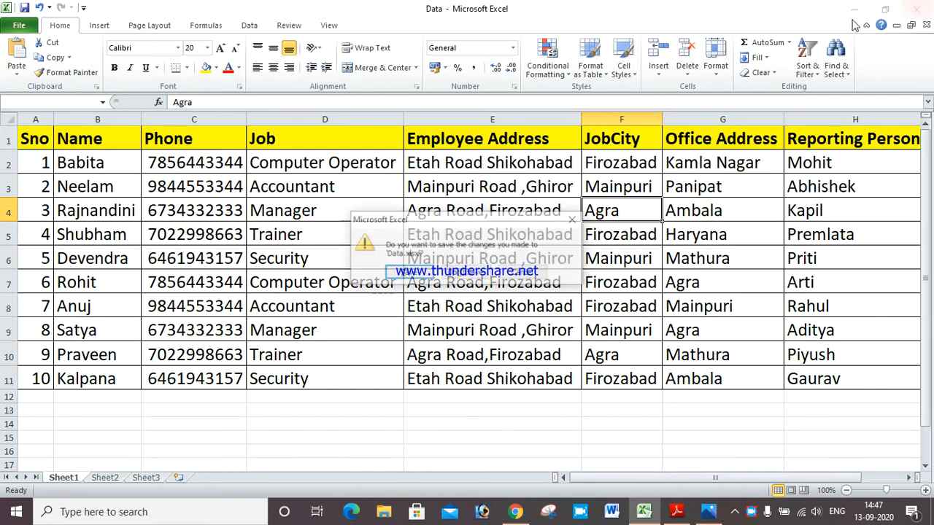
Close Excel without saving changes to Data.xlsx and return to the MS Excel notes PDF
{"action": "left_click", "coordinate": [474, 279]}
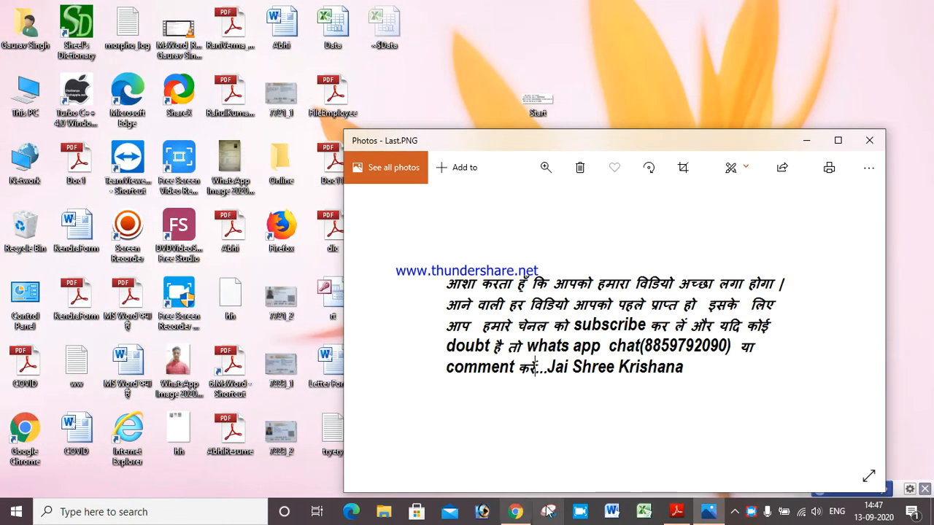
{"action": "left_click", "coordinate": [675, 513]}
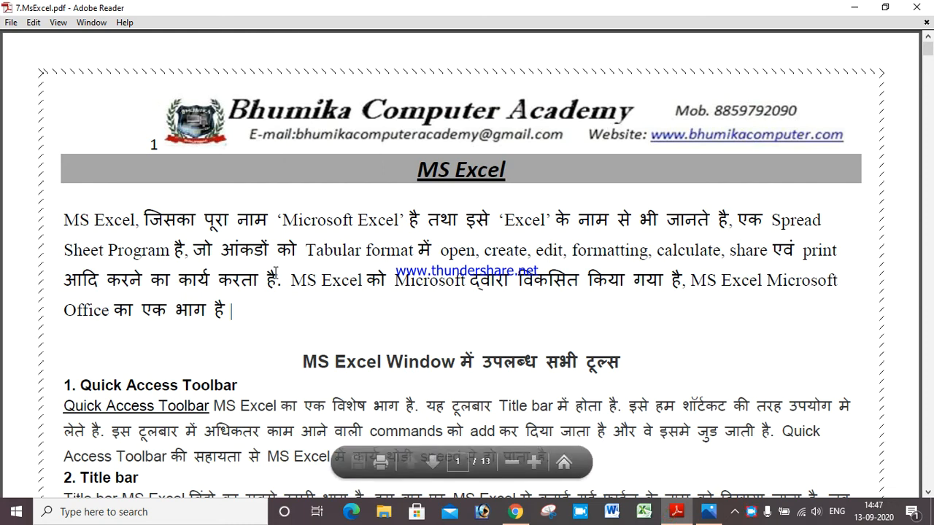
{"action": "scroll", "coordinate": [278, 280], "scroll_direction": "down", "scroll_amount": 6}
{"action": "scroll", "coordinate": [278, 279], "scroll_direction": "down", "scroll_amount": 2}
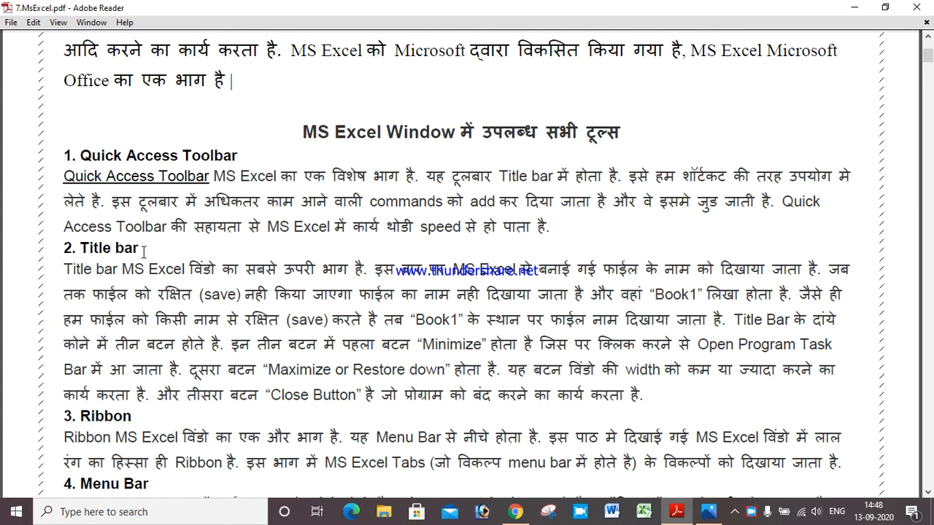
Read down the Excel window parts list to the Text Area section on page 2
{"action": "scroll", "coordinate": [174, 249], "scroll_direction": "down", "scroll_amount": 1}
{"action": "scroll", "coordinate": [175, 250], "scroll_direction": "down", "scroll_amount": 2}
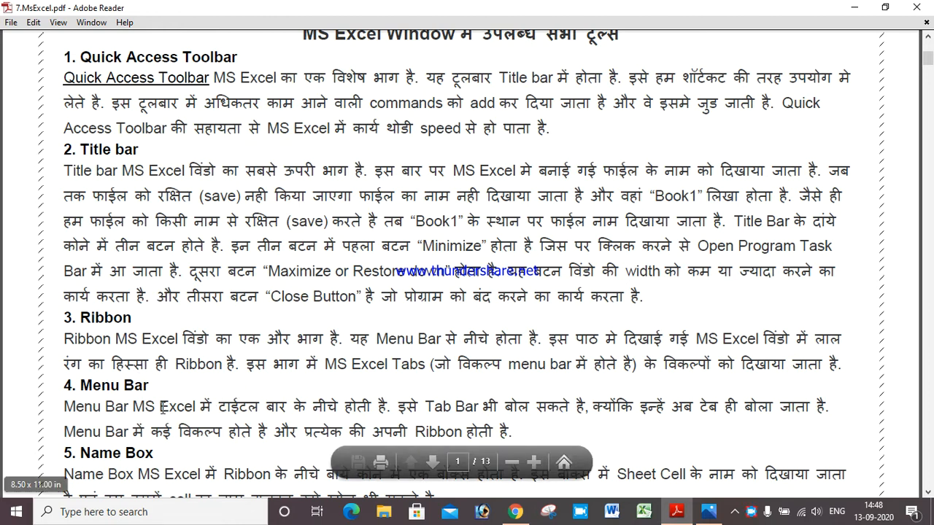
{"action": "scroll", "coordinate": [162, 408], "scroll_direction": "down", "scroll_amount": 2}
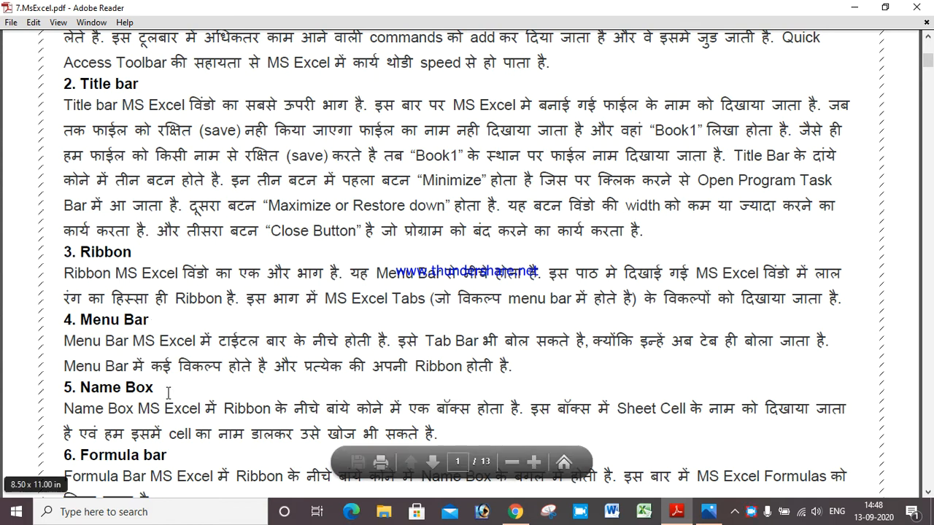
{"action": "scroll", "coordinate": [169, 391], "scroll_direction": "down", "scroll_amount": 1}
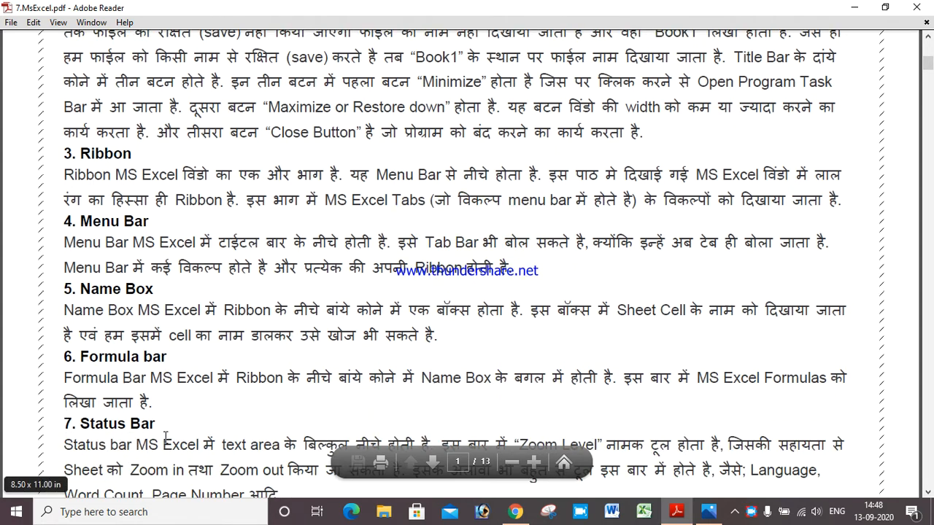
{"action": "scroll", "coordinate": [122, 425], "scroll_direction": "down", "scroll_amount": 2}
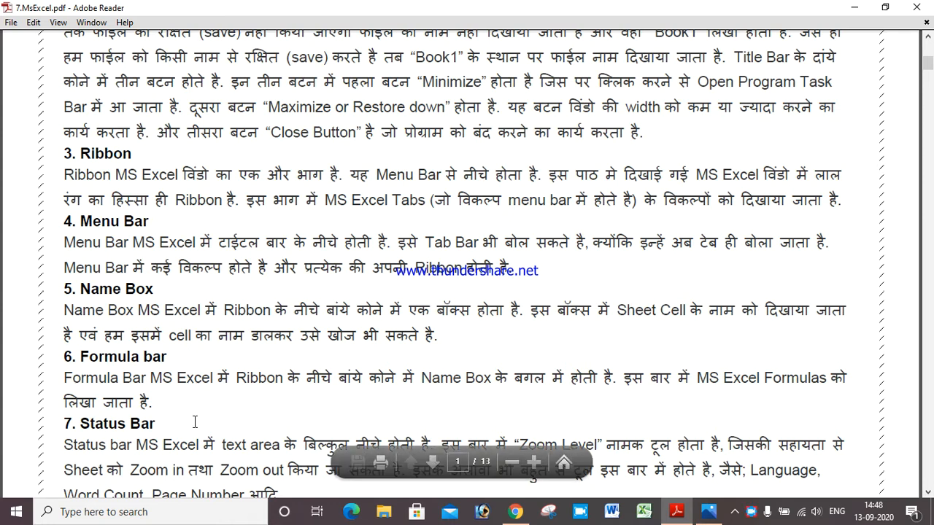
{"action": "scroll", "coordinate": [196, 420], "scroll_direction": "down", "scroll_amount": 2}
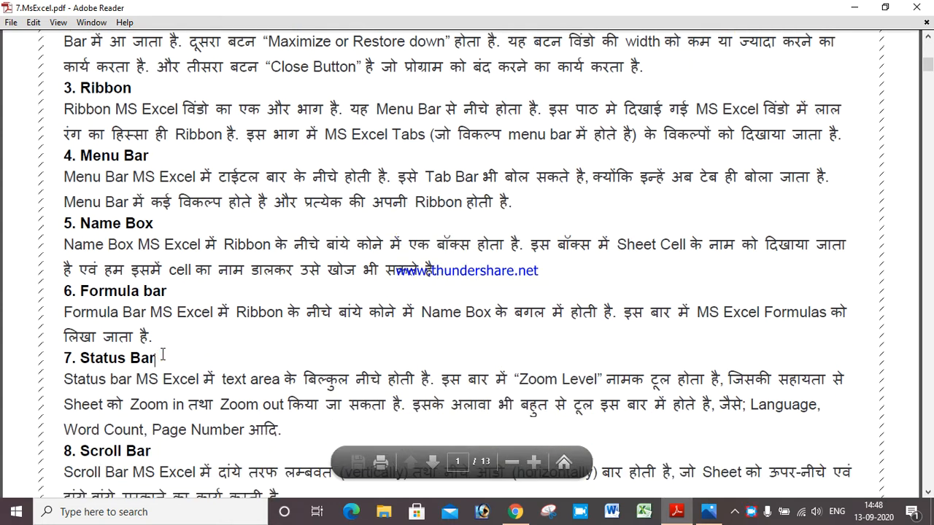
{"action": "scroll", "coordinate": [163, 356], "scroll_direction": "down", "scroll_amount": 4}
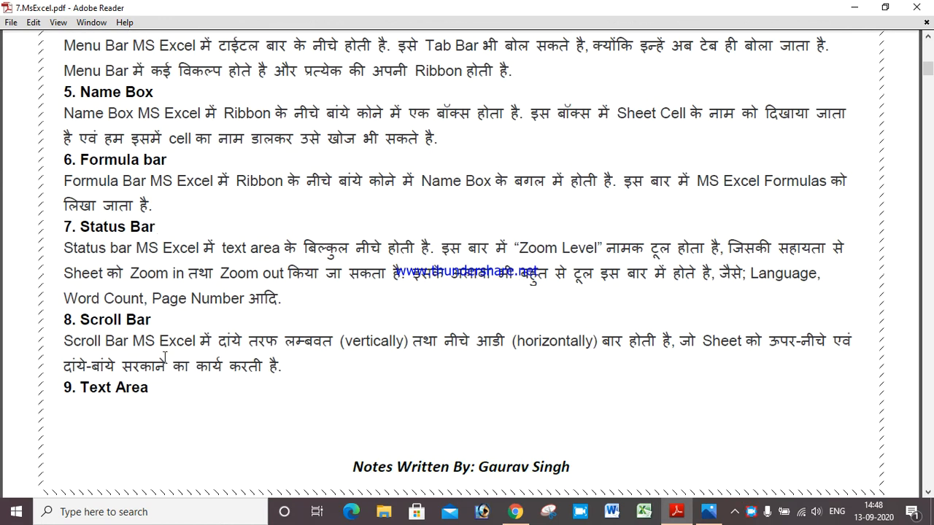
{"action": "left_click", "coordinate": [154, 321]}
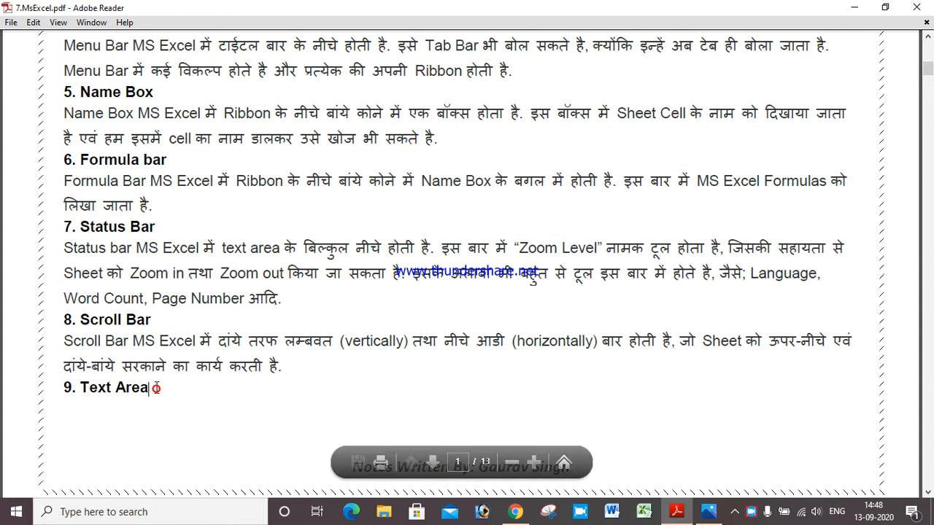
{"action": "scroll", "coordinate": [157, 387], "scroll_direction": "down", "scroll_amount": 2}
{"action": "scroll", "coordinate": [159, 389], "scroll_direction": "down", "scroll_amount": 1}
Scroll the notes through the File Tab section to Exit, then bring up Excel's blank Book1
{"action": "scroll", "coordinate": [158, 385], "scroll_direction": "down", "scroll_amount": 4}
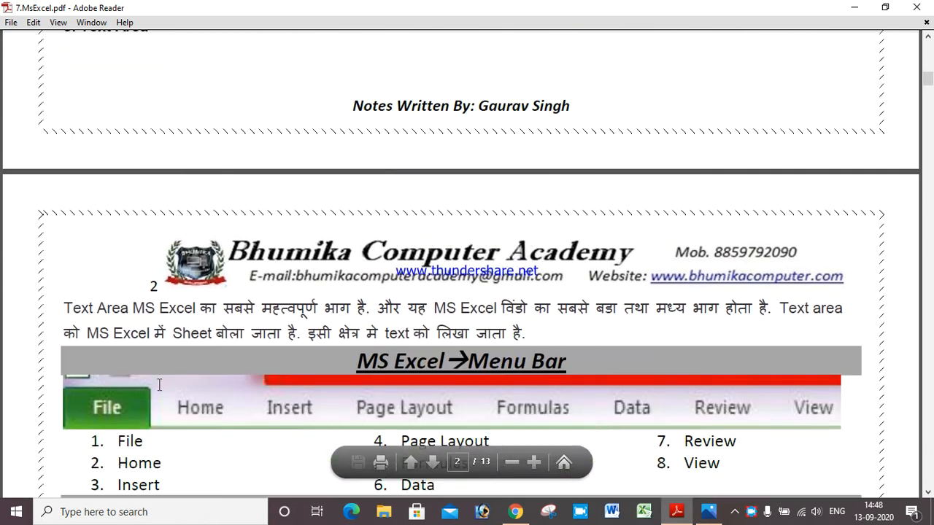
{"action": "scroll", "coordinate": [234, 296], "scroll_direction": "down", "scroll_amount": 3}
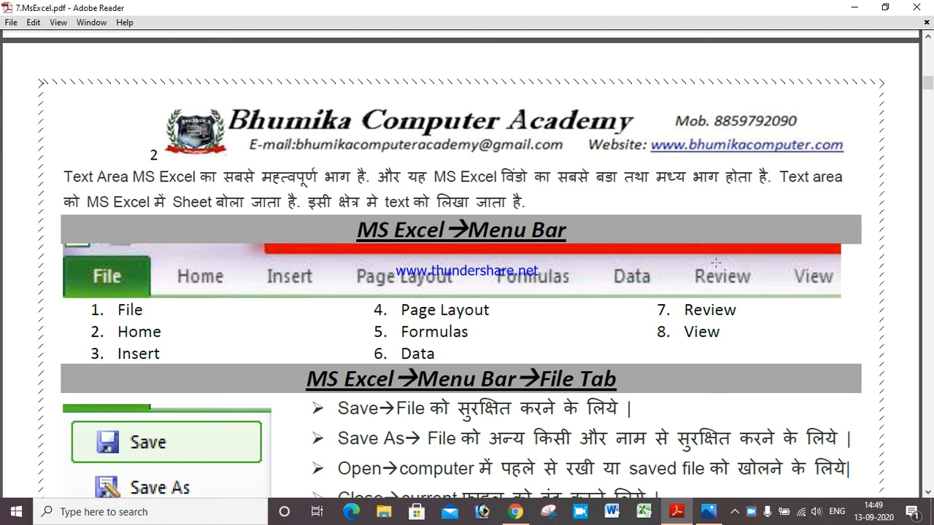
{"action": "scroll", "coordinate": [729, 310], "scroll_direction": "down", "scroll_amount": 5}
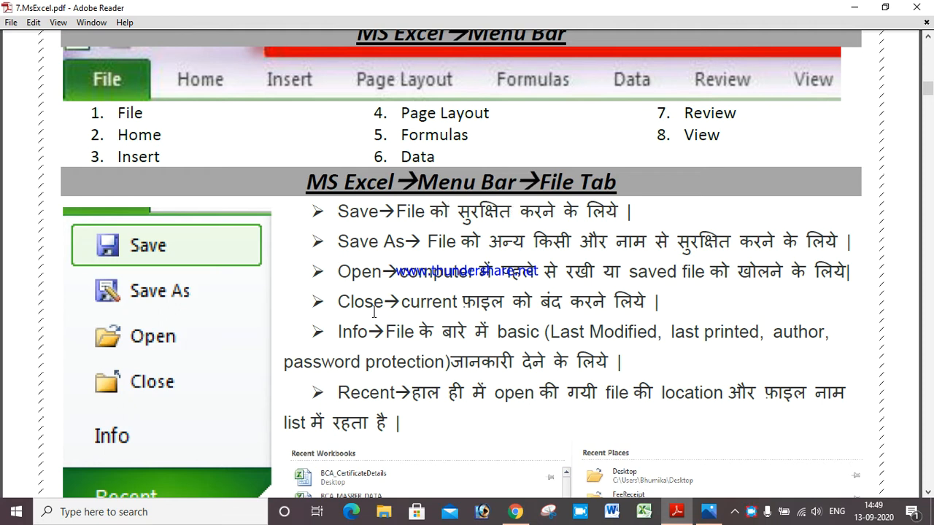
{"action": "scroll", "coordinate": [375, 315], "scroll_direction": "down", "scroll_amount": 5}
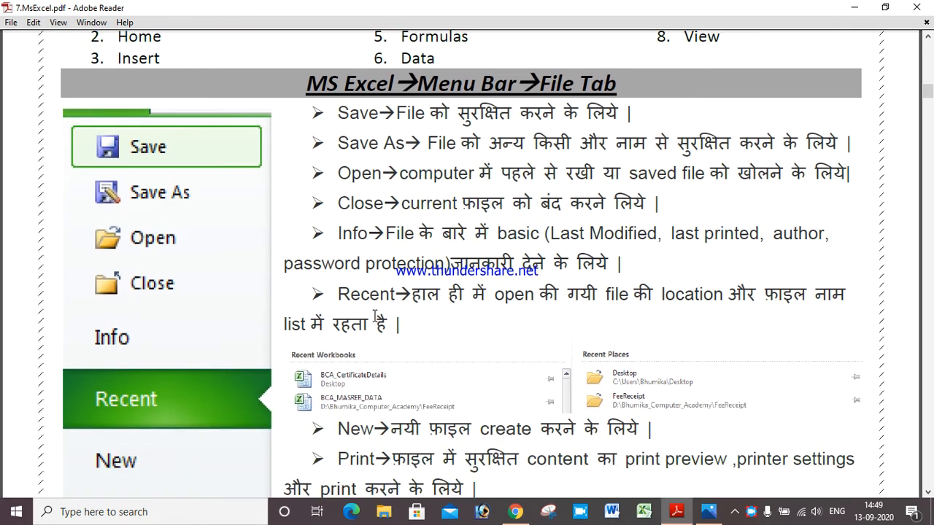
{"action": "scroll", "coordinate": [367, 376], "scroll_direction": "down", "scroll_amount": 4}
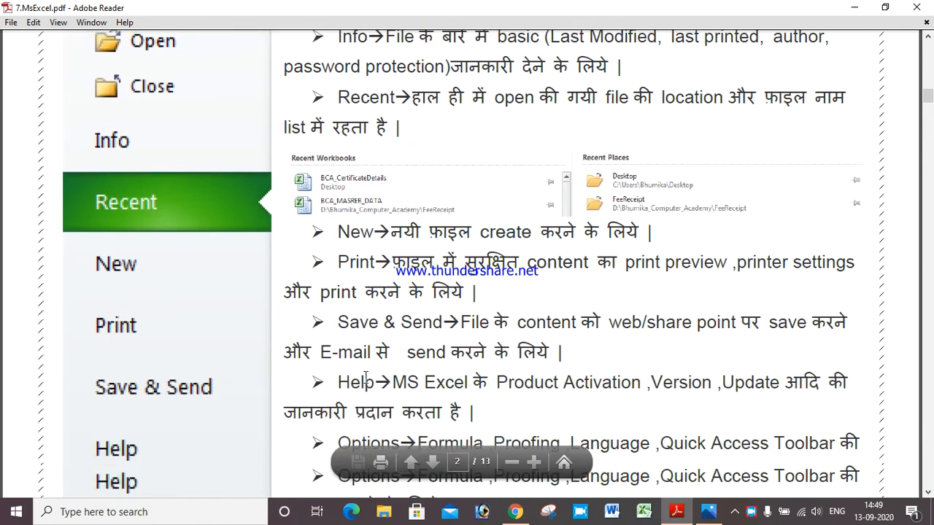
{"action": "scroll", "coordinate": [368, 377], "scroll_direction": "down", "scroll_amount": 3}
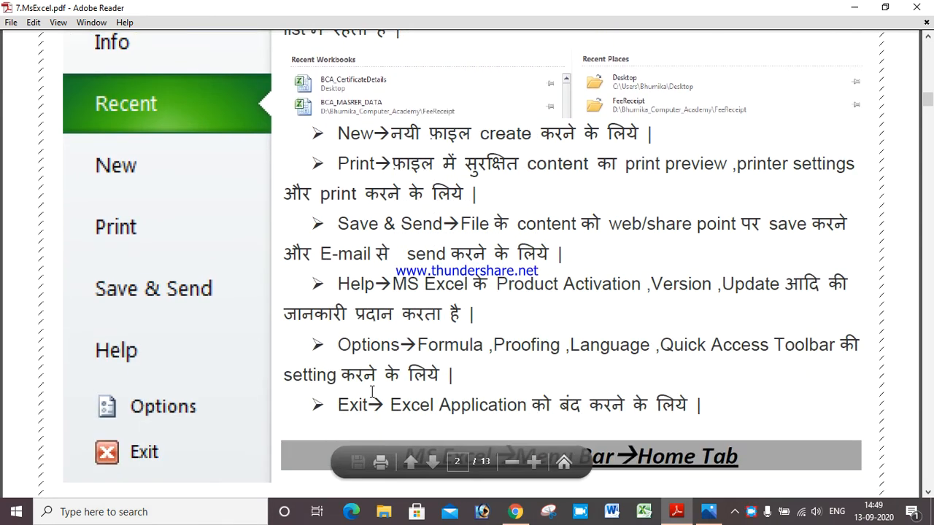
{"action": "scroll", "coordinate": [408, 357], "scroll_direction": "up", "scroll_amount": 13}
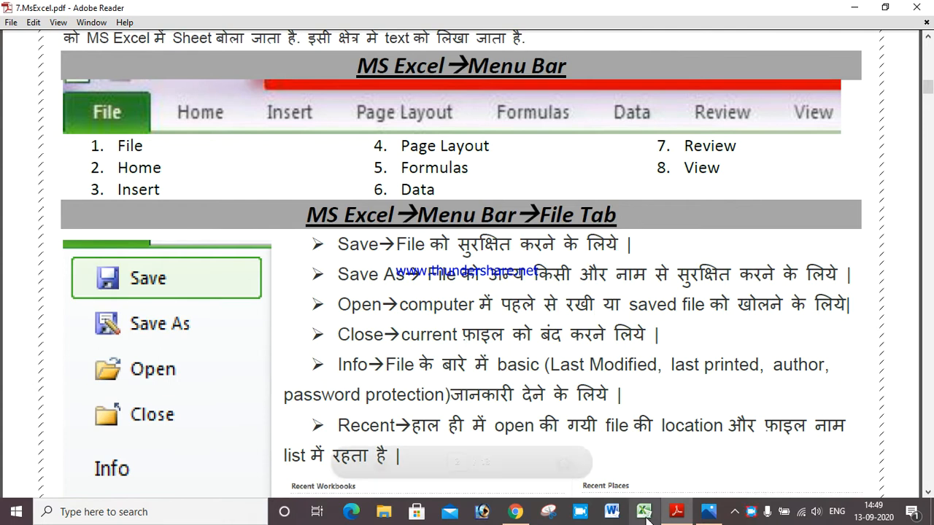
{"action": "left_click", "coordinate": [644, 511]}
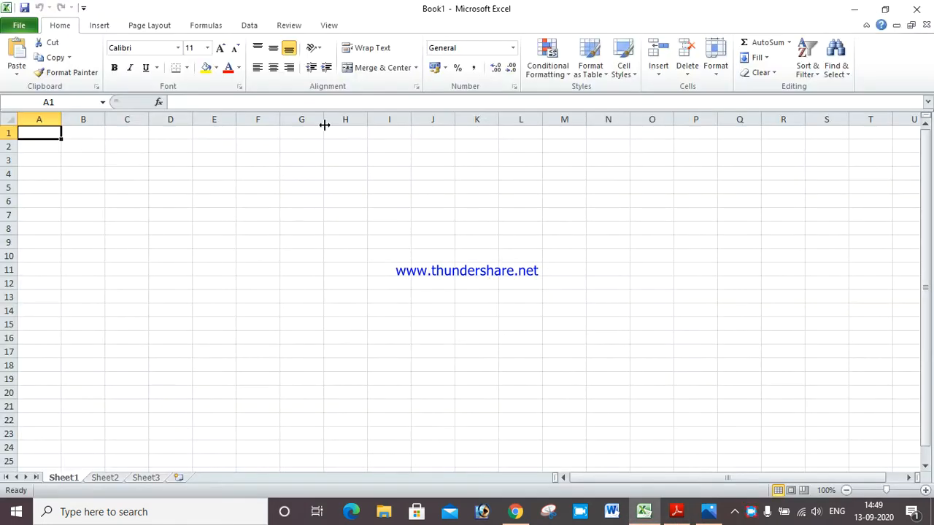
Show Excel's File view, return to Home, reopen File, then go back to the PDF notes
{"action": "left_click", "coordinate": [18, 26]}
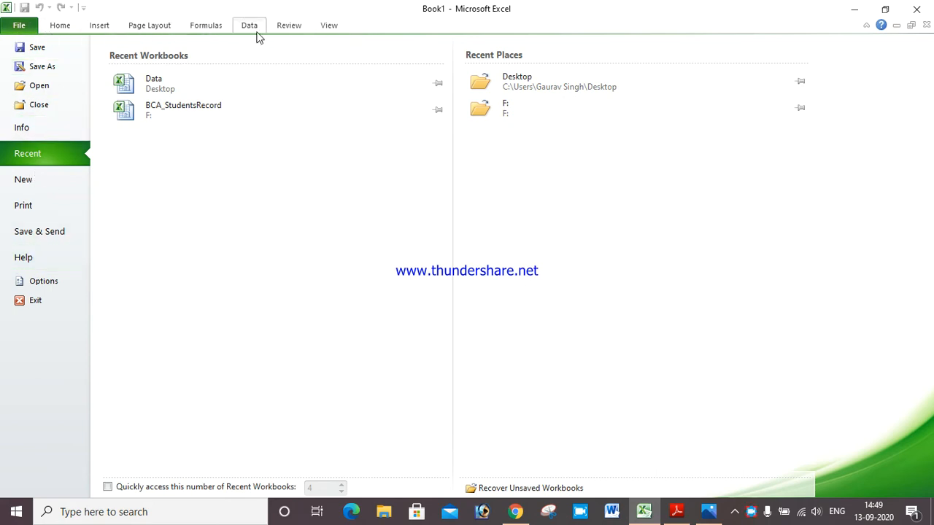
{"action": "left_click", "coordinate": [66, 26]}
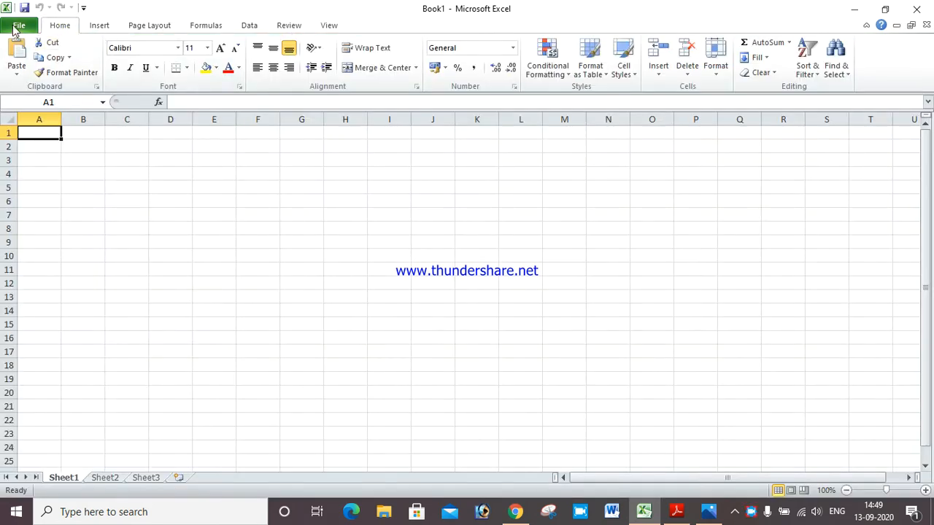
{"action": "left_click", "coordinate": [18, 26]}
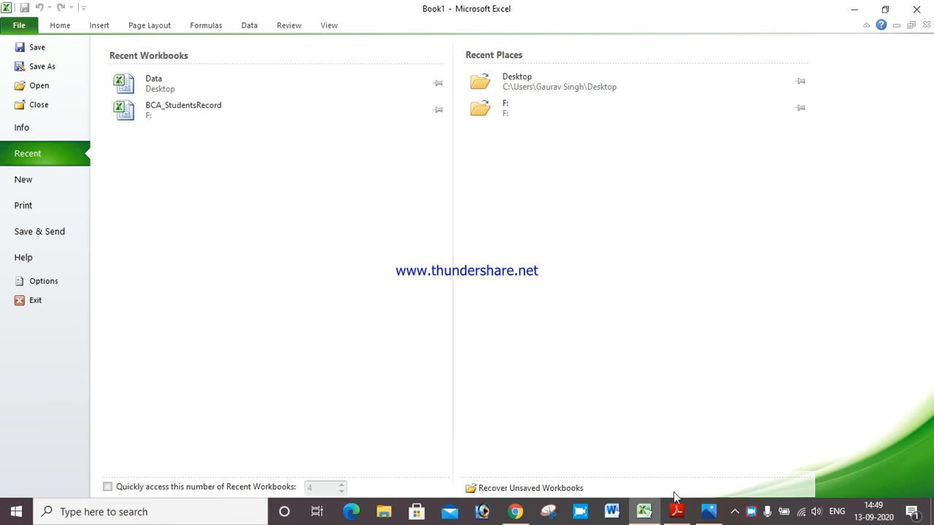
{"action": "left_click", "coordinate": [685, 512]}
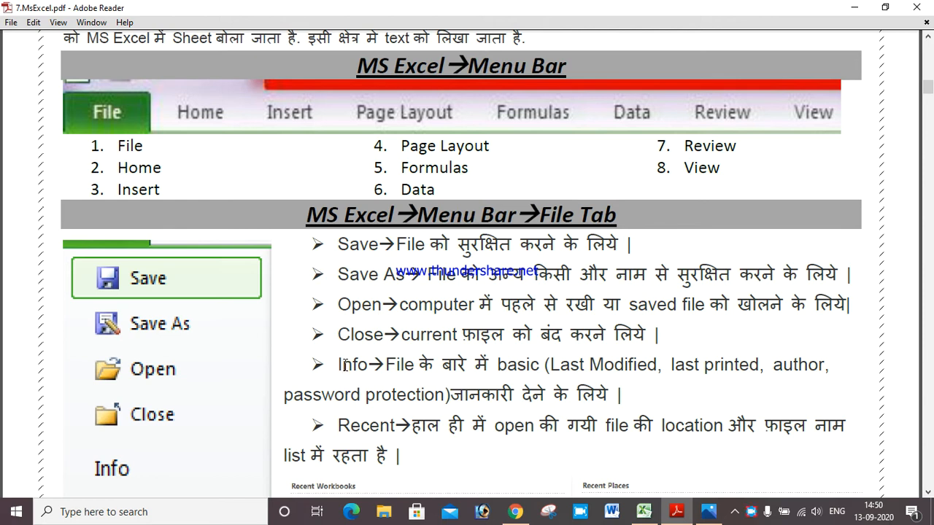
{"action": "scroll", "coordinate": [450, 407], "scroll_direction": "down", "scroll_amount": 2}
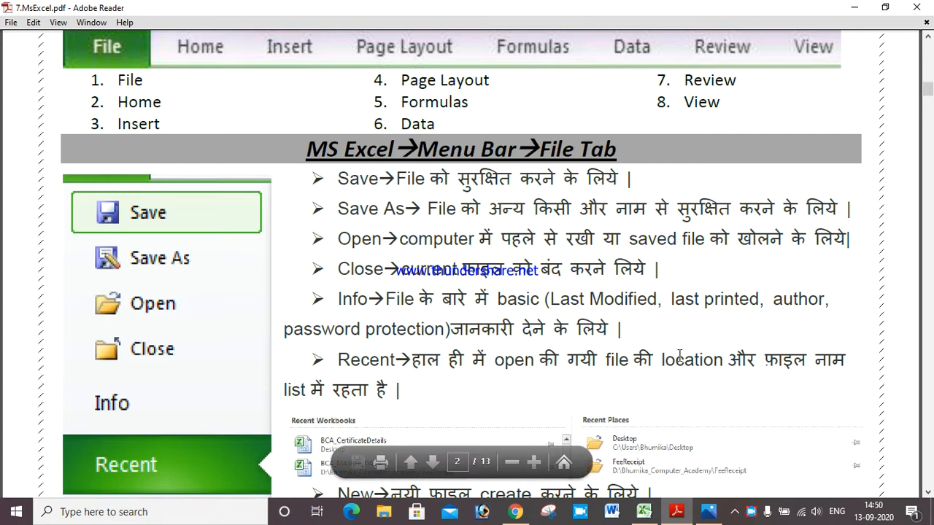
{"action": "scroll", "coordinate": [708, 353], "scroll_direction": "down", "scroll_amount": 2}
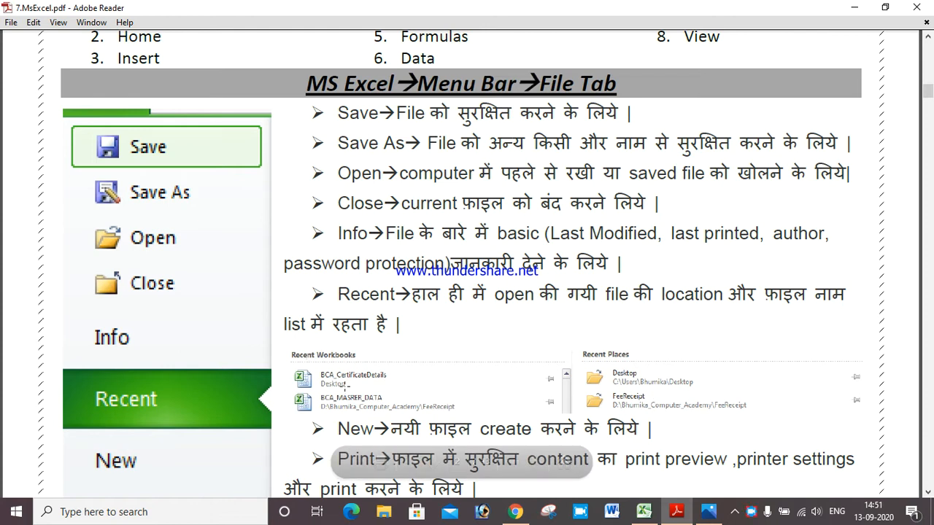
Highlight 'प्रदान करता है' on the Help line, then scroll on to the Options and Exit lines
{"action": "scroll", "coordinate": [568, 392], "scroll_direction": "down", "scroll_amount": 5}
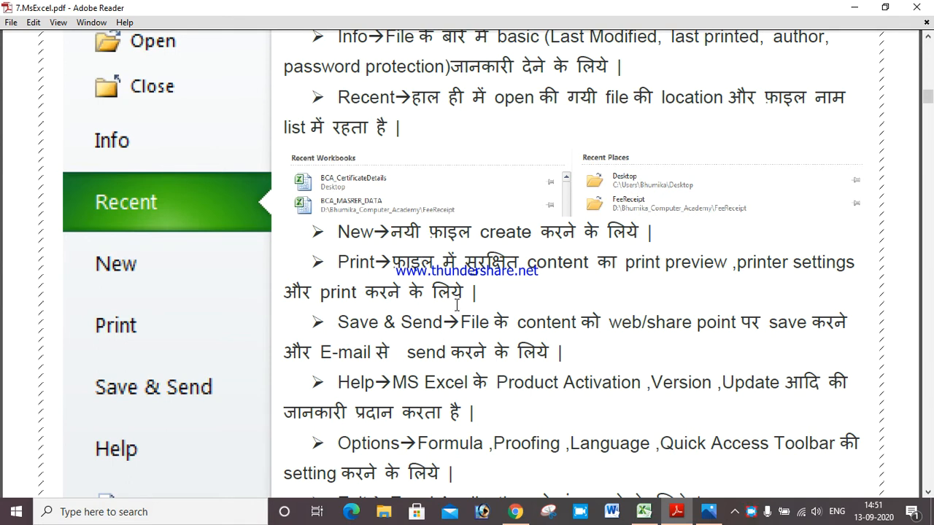
{"action": "scroll", "coordinate": [456, 305], "scroll_direction": "down", "scroll_amount": 3}
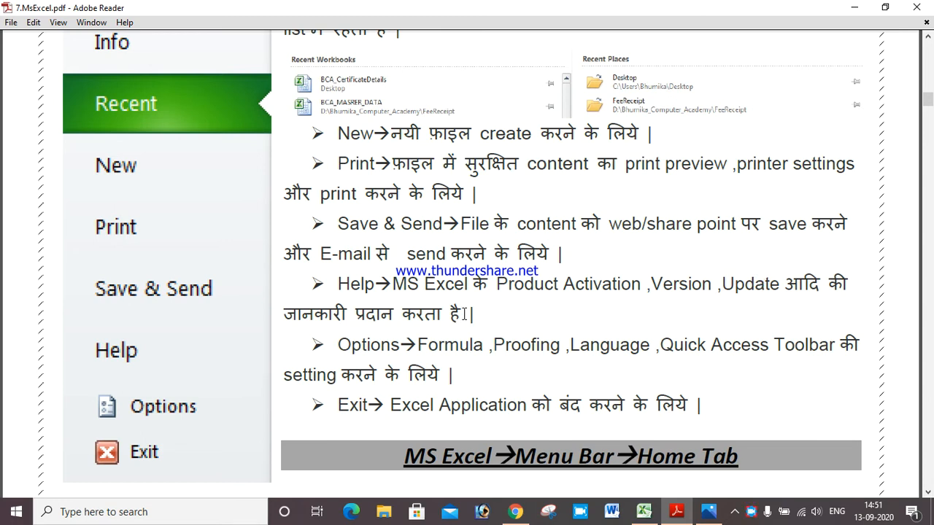
{"action": "left_click_drag", "start_coordinate": [462, 313], "coordinate": [356, 313]}
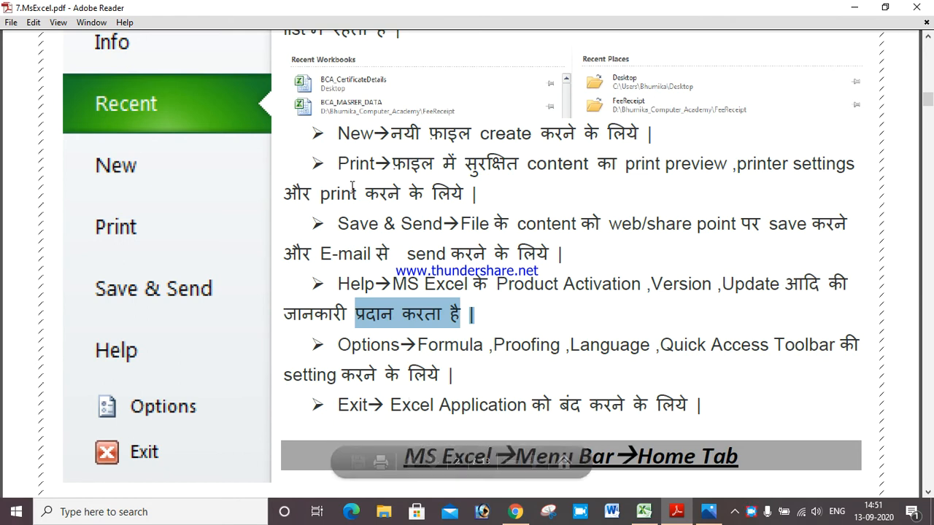
{"action": "scroll", "coordinate": [354, 193], "scroll_direction": "up", "scroll_amount": 5}
{"action": "scroll", "coordinate": [353, 182], "scroll_direction": "up", "scroll_amount": 2}
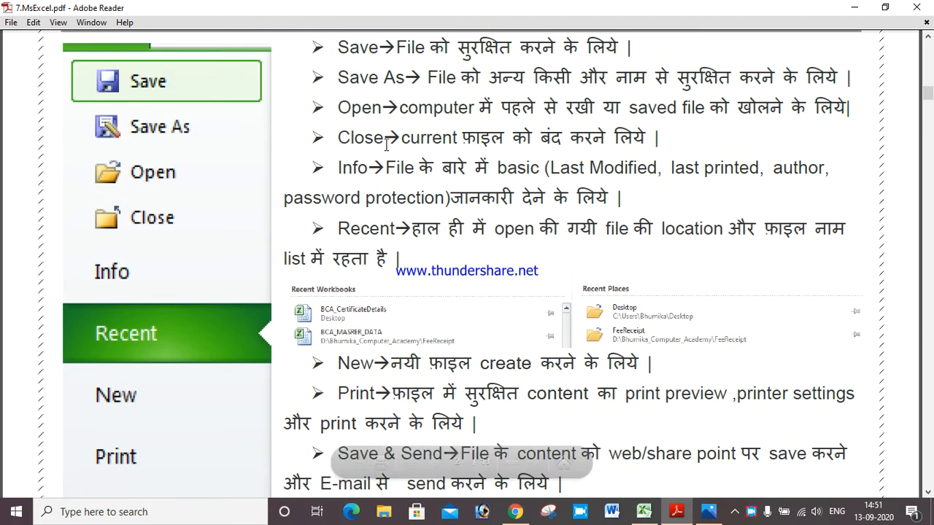
{"action": "scroll", "coordinate": [540, 188], "scroll_direction": "down", "scroll_amount": 6}
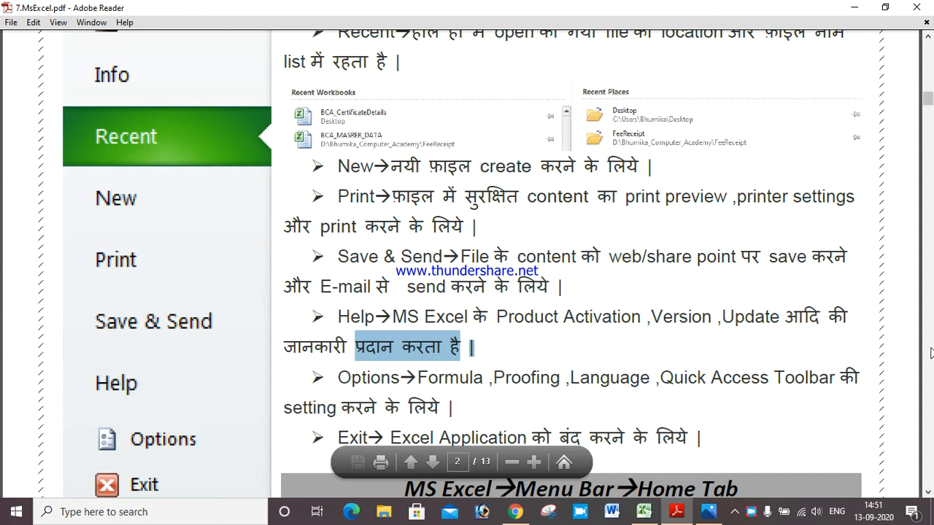
{"action": "left_click", "coordinate": [728, 329]}
{"action": "scroll", "coordinate": [727, 329], "scroll_direction": "down", "scroll_amount": 12}
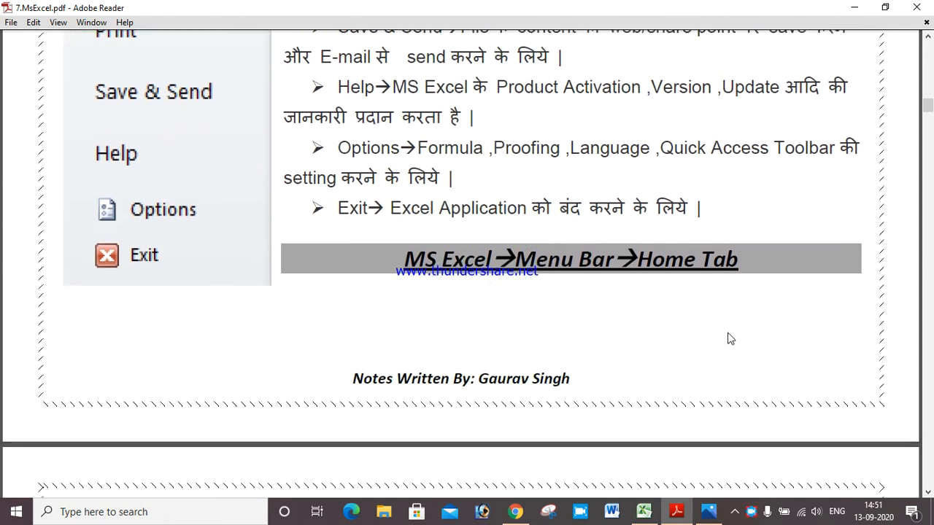
Scroll to the next notes page and close Adobe Reader
{"action": "scroll", "coordinate": [728, 331], "scroll_direction": "down", "scroll_amount": 5}
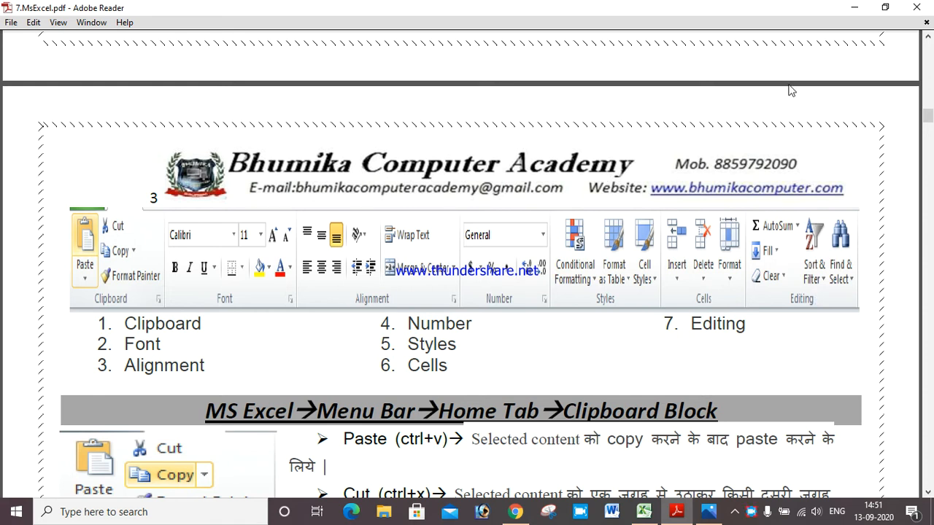
{"action": "left_click", "coordinate": [916, 7]}
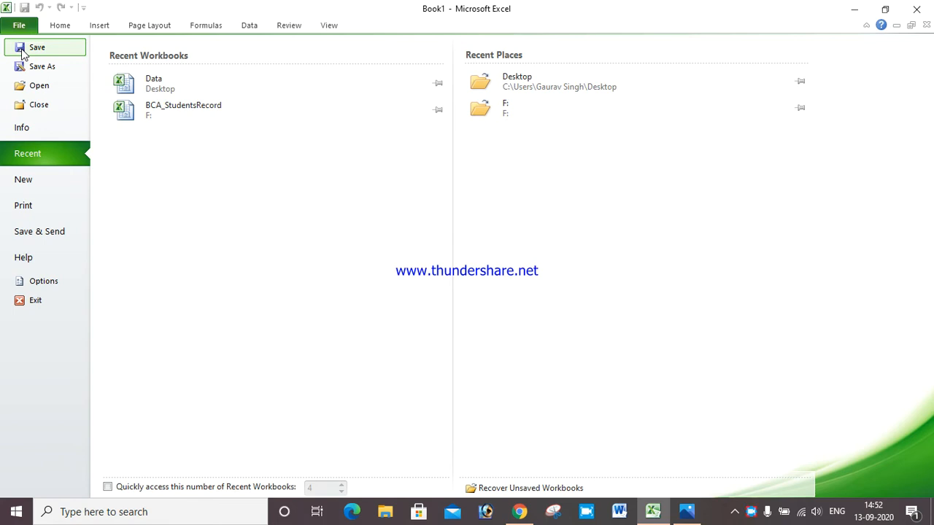
Enter dsdfasa, fasfasf and fasfasasf in A1 to C1, then cancel closing the workbook
{"action": "left_click", "coordinate": [59, 27]}
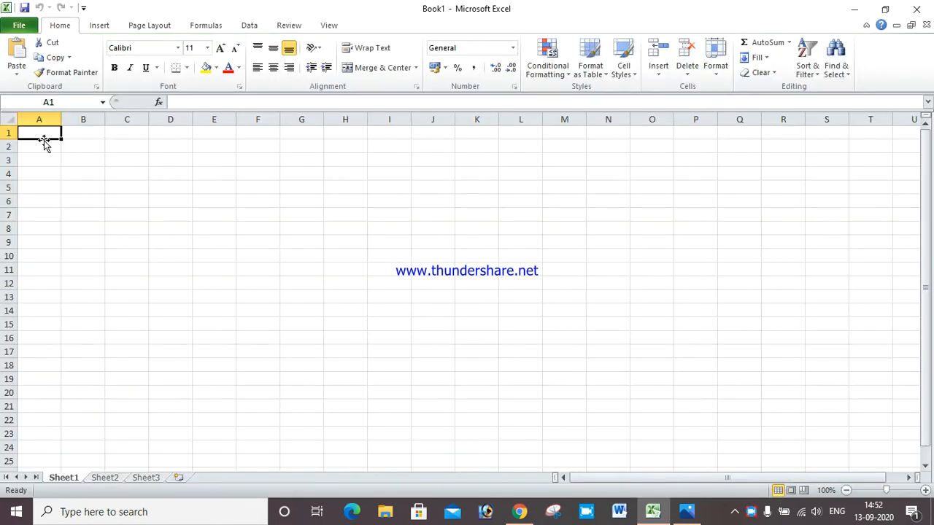
{"action": "type", "text": "dsdfasa"}
{"action": "left_click", "coordinate": [85, 129]}
{"action": "type", "text": "fasfasf"}
{"action": "key", "text": "Tab"}
{"action": "type", "text": "f"}
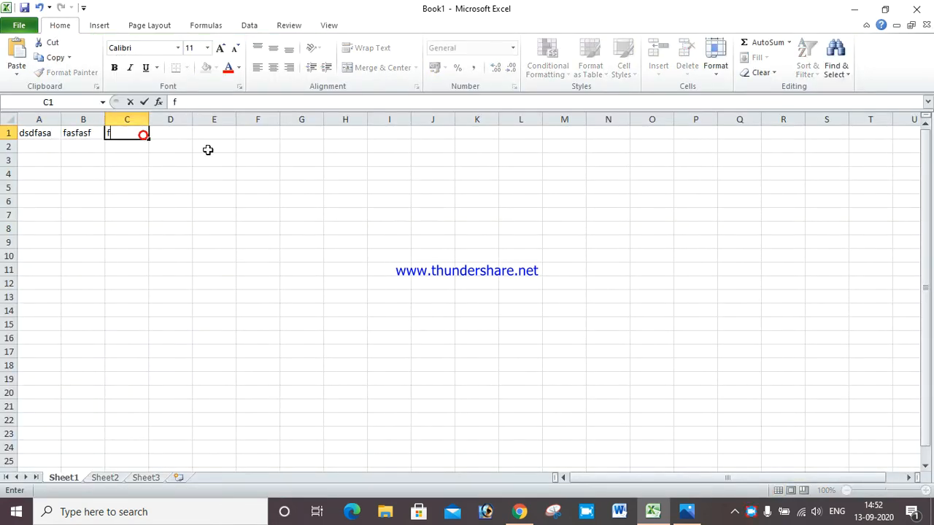
{"action": "type", "text": "asfasasf"}
{"action": "left_click", "coordinate": [916, 9]}
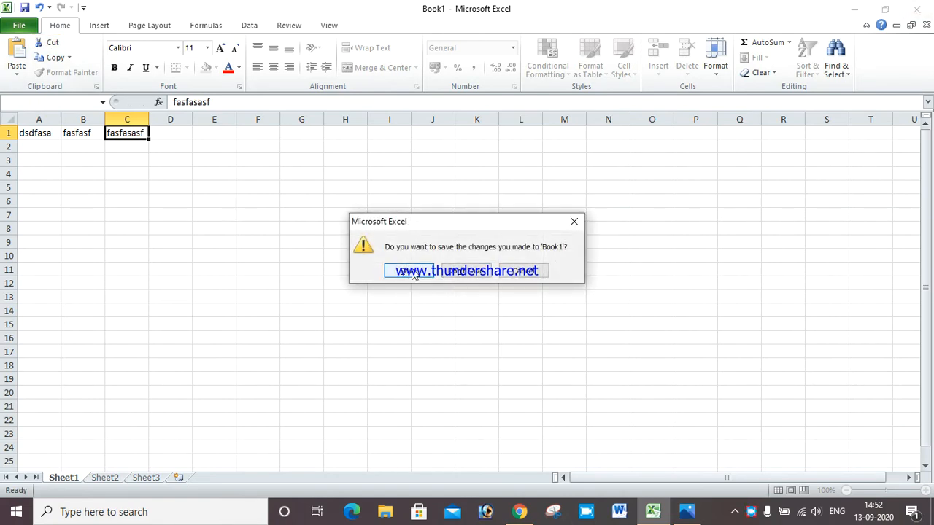
{"action": "left_click", "coordinate": [518, 273]}
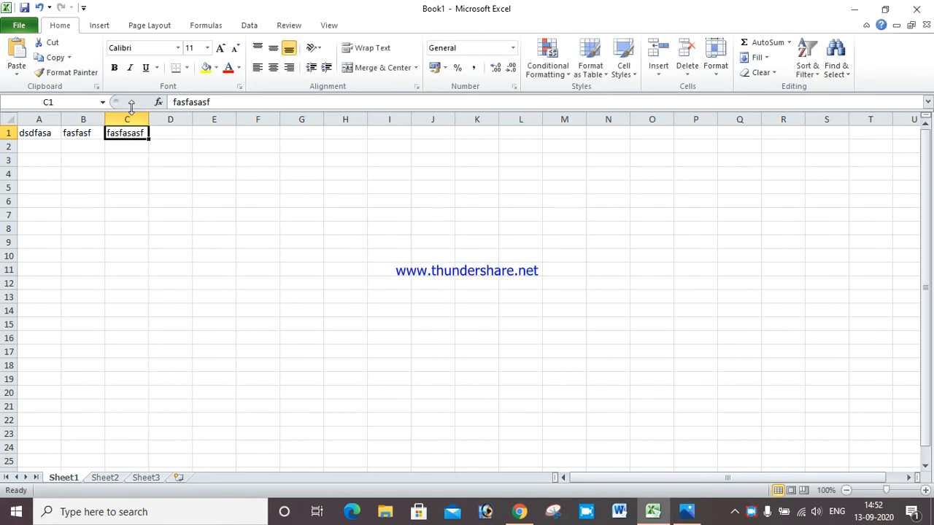
Save the new workbook to the Desktop as BhumikaExcel
{"action": "left_click", "coordinate": [19, 25]}
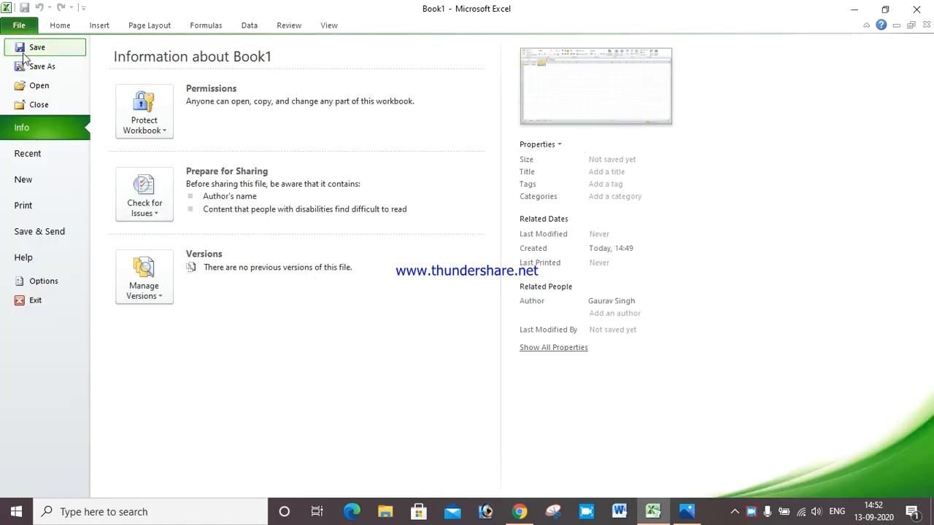
{"action": "left_click", "coordinate": [23, 47]}
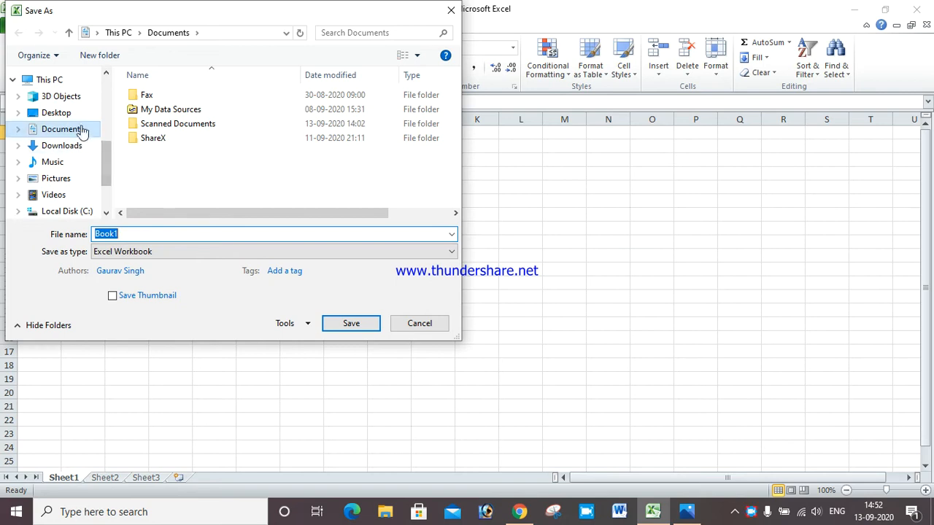
{"action": "left_click", "coordinate": [66, 114]}
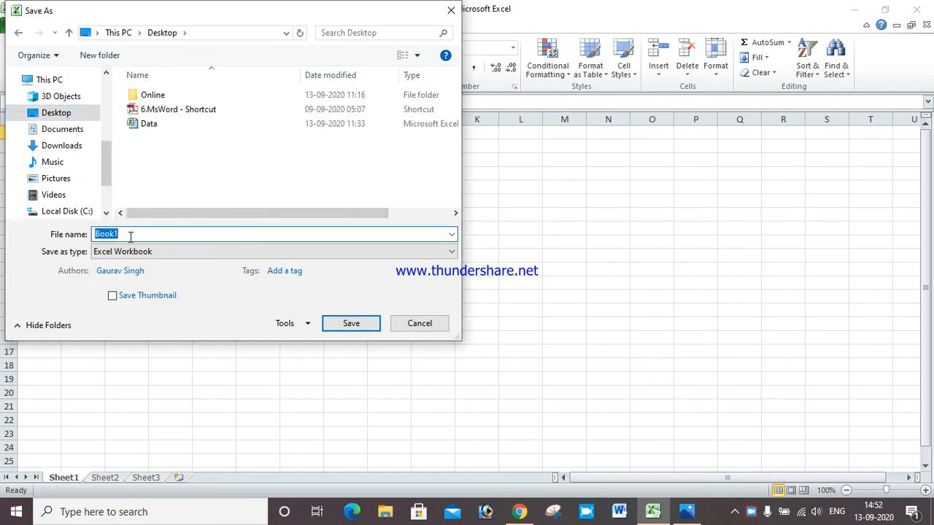
{"action": "type", "text": "BhumikaExcel"}
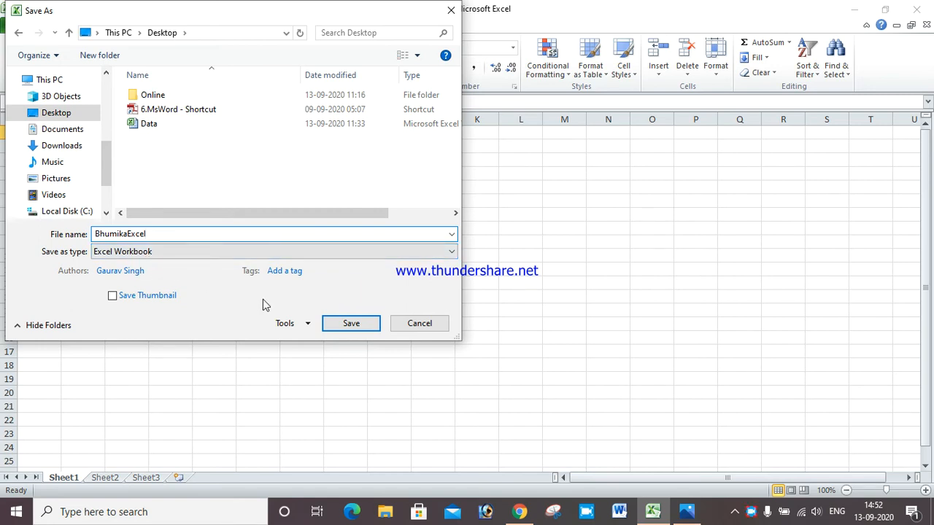
{"action": "left_click", "coordinate": [351, 324]}
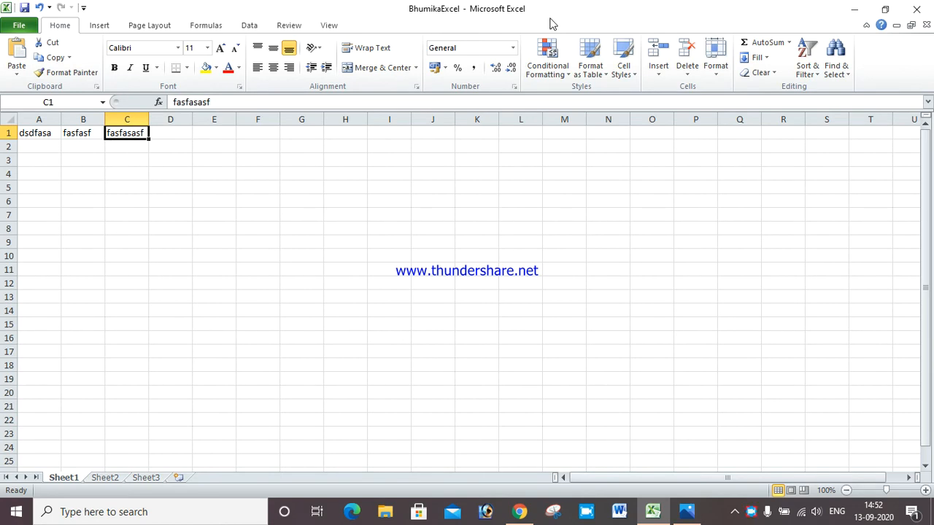
Save a Desktop copy as BhumikaExcelTab by appending Tab to the file name
{"action": "left_click", "coordinate": [19, 25]}
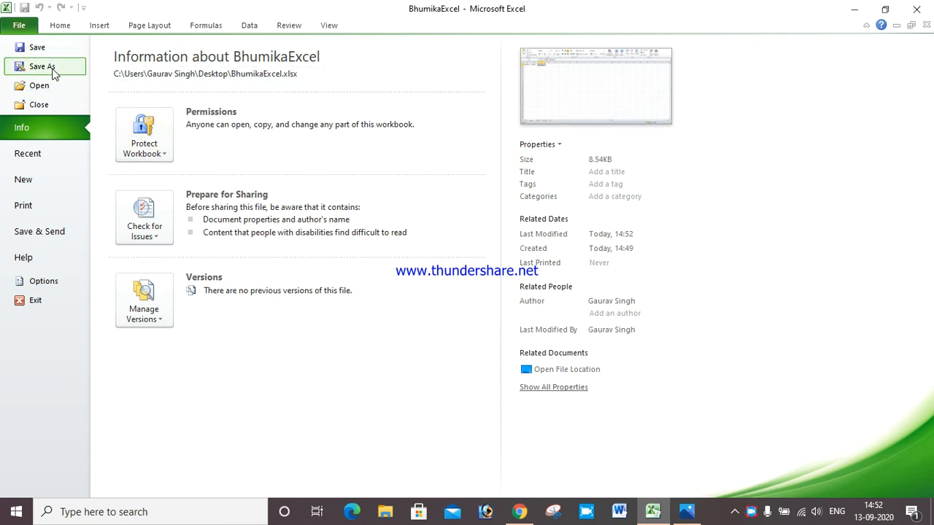
{"action": "left_click", "coordinate": [53, 73]}
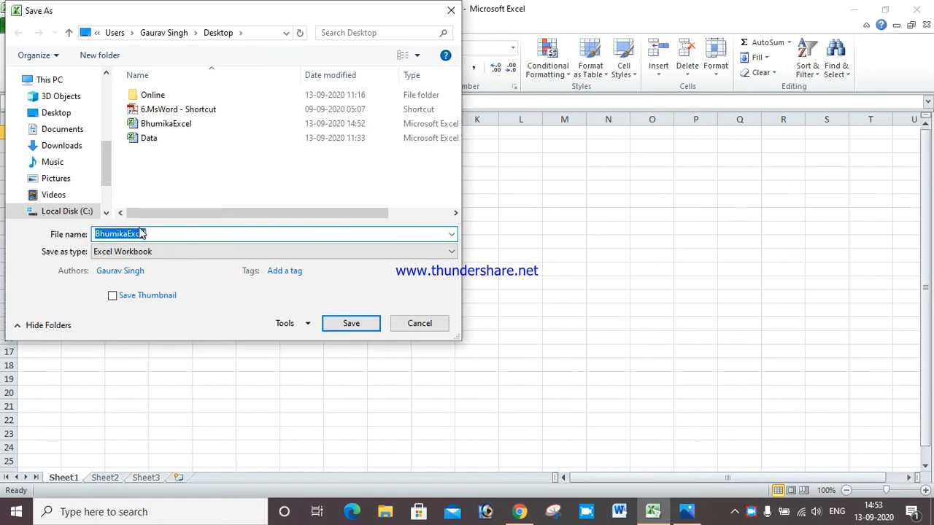
{"action": "left_click", "coordinate": [159, 233]}
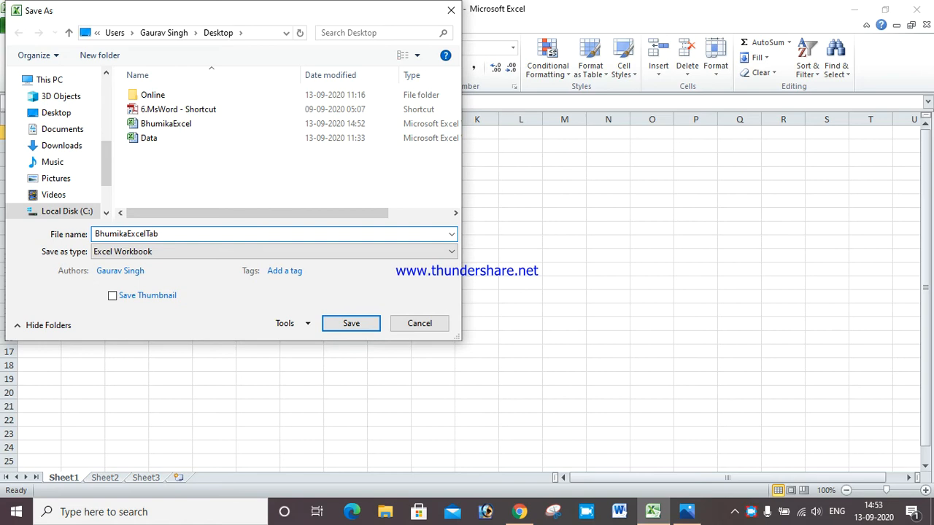
{"action": "type", "text": "Tab"}
{"action": "left_click", "coordinate": [55, 115]}
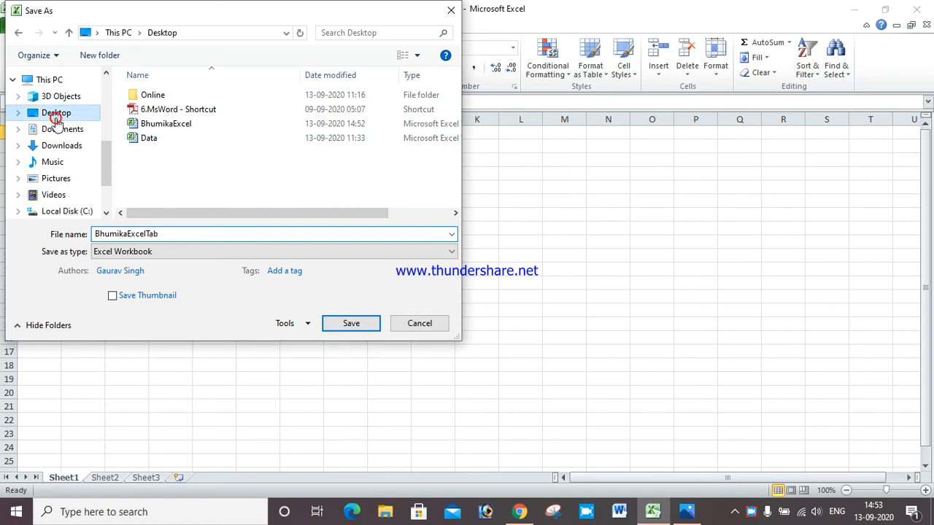
{"action": "left_click", "coordinate": [353, 323]}
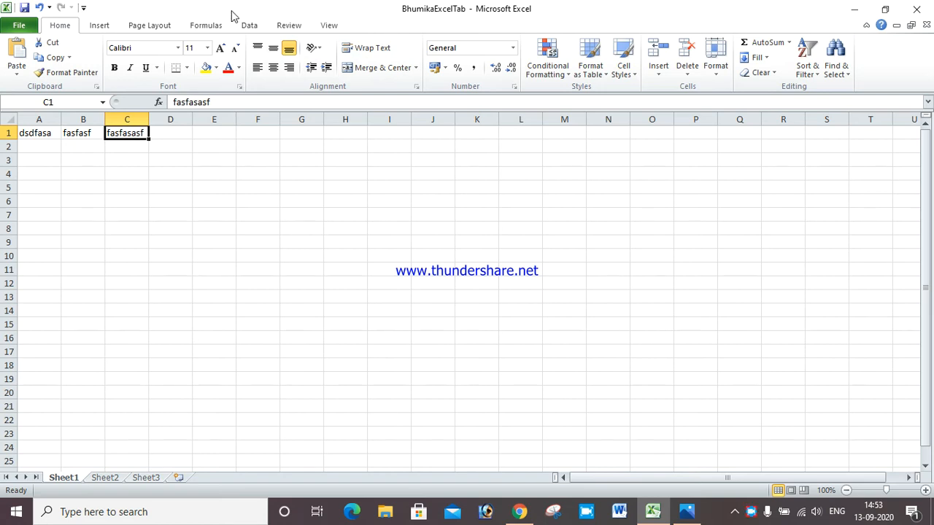
{"action": "left_click", "coordinate": [22, 26]}
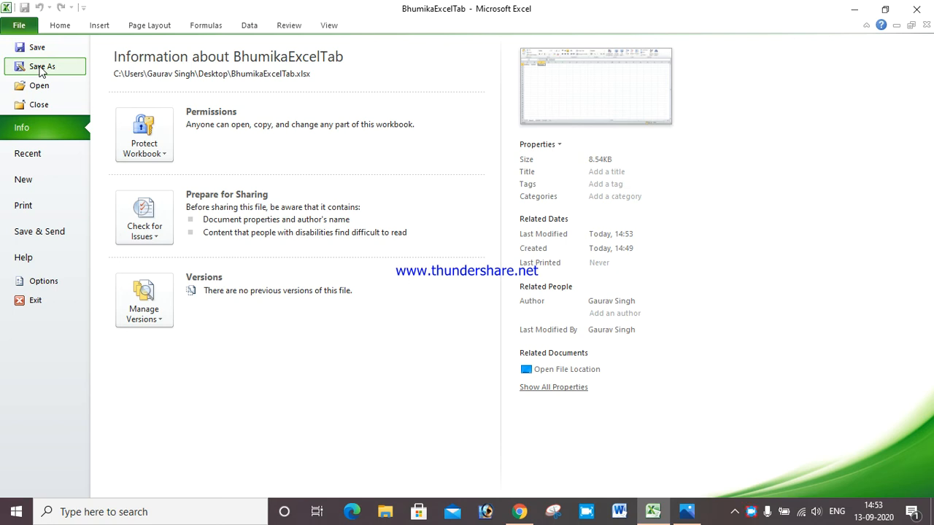
{"action": "left_click", "coordinate": [40, 86]}
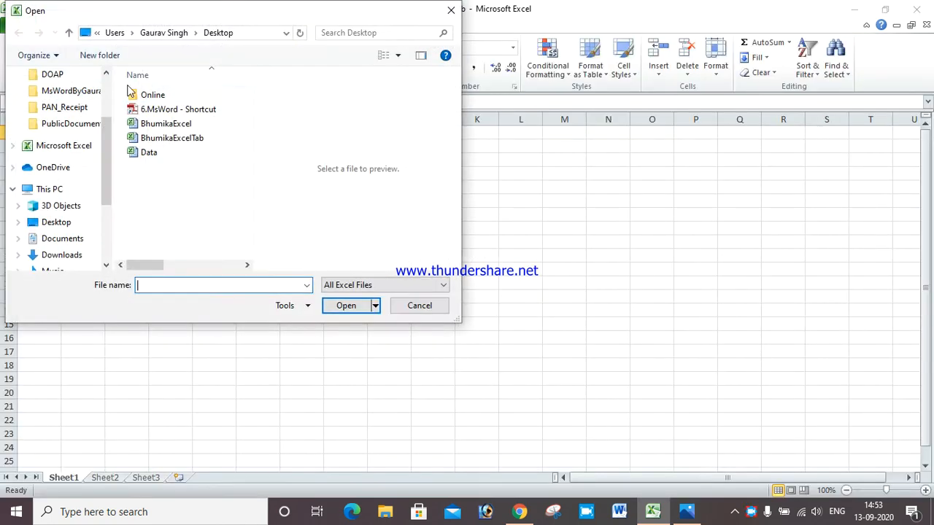
{"action": "left_click", "coordinate": [150, 153]}
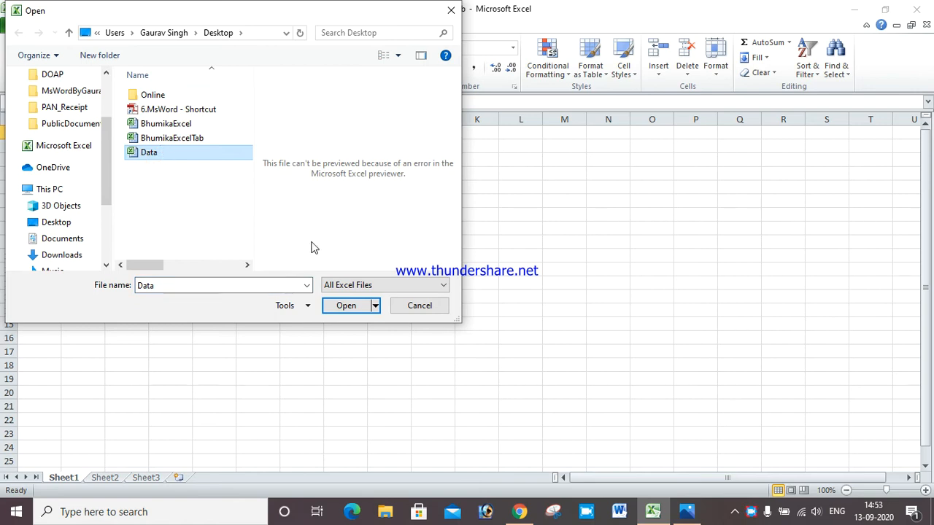
{"action": "left_click", "coordinate": [347, 309]}
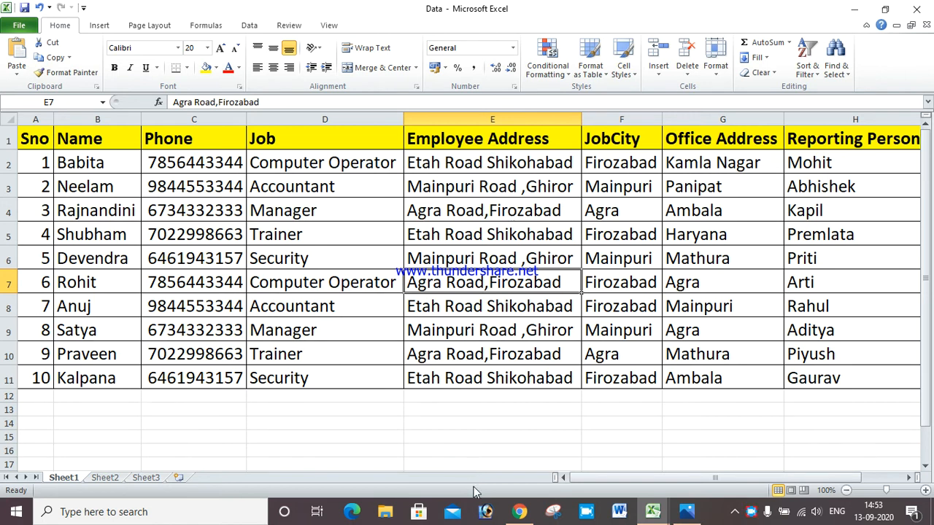
{"action": "left_click", "coordinate": [26, 26]}
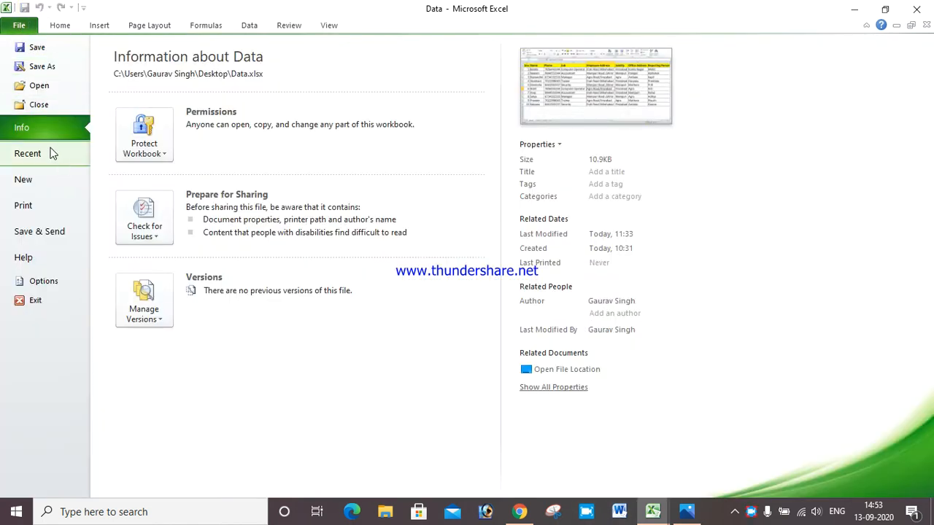
{"action": "left_click", "coordinate": [40, 105]}
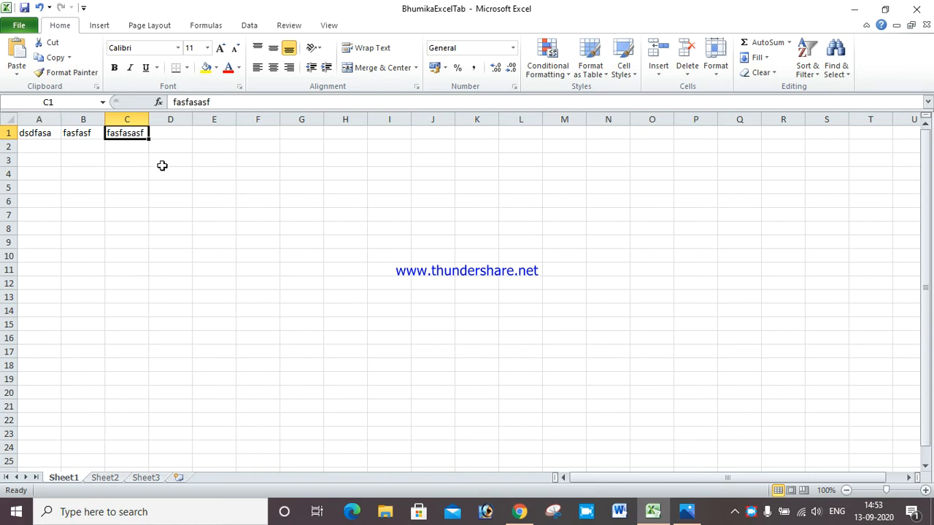
Encrypt BhumikaExcelTab with a password via Protect Workbook, confirming it twice, then return to the sheet
{"action": "left_click", "coordinate": [11, 28]}
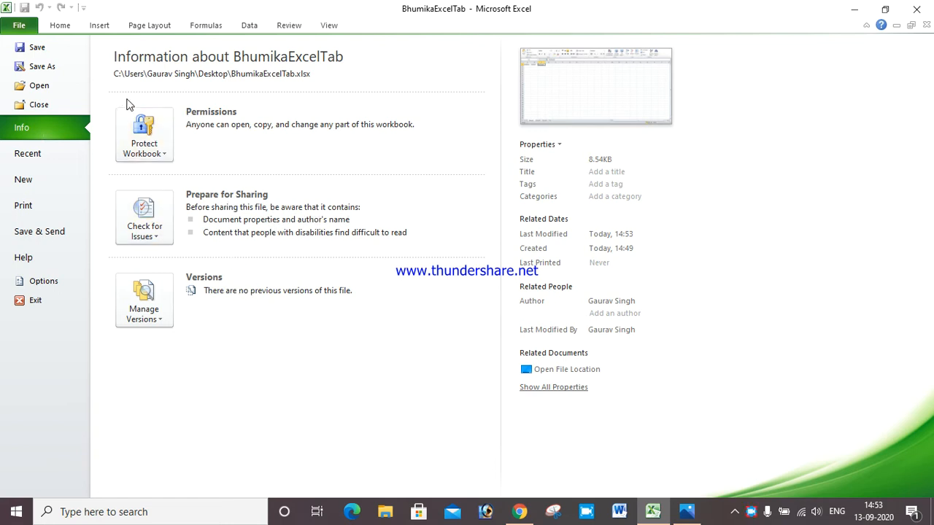
{"action": "left_click", "coordinate": [144, 135]}
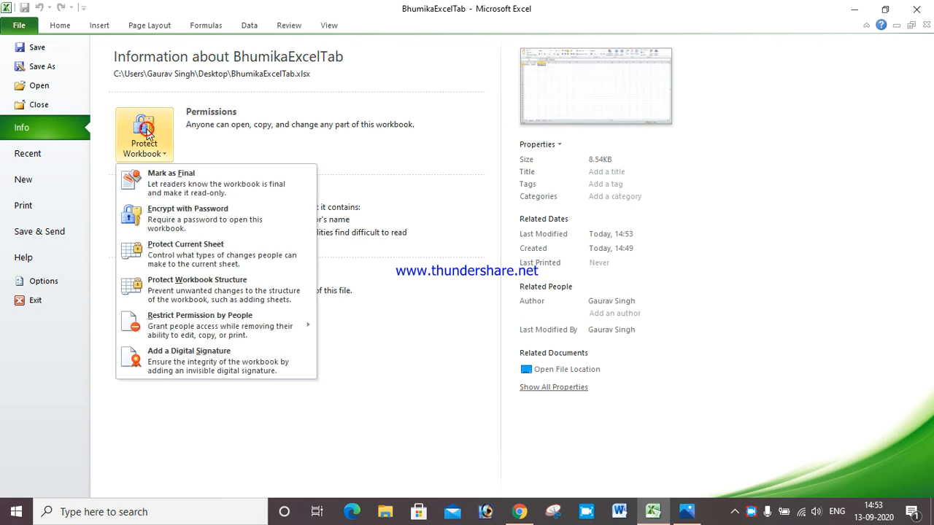
{"action": "left_click", "coordinate": [219, 222]}
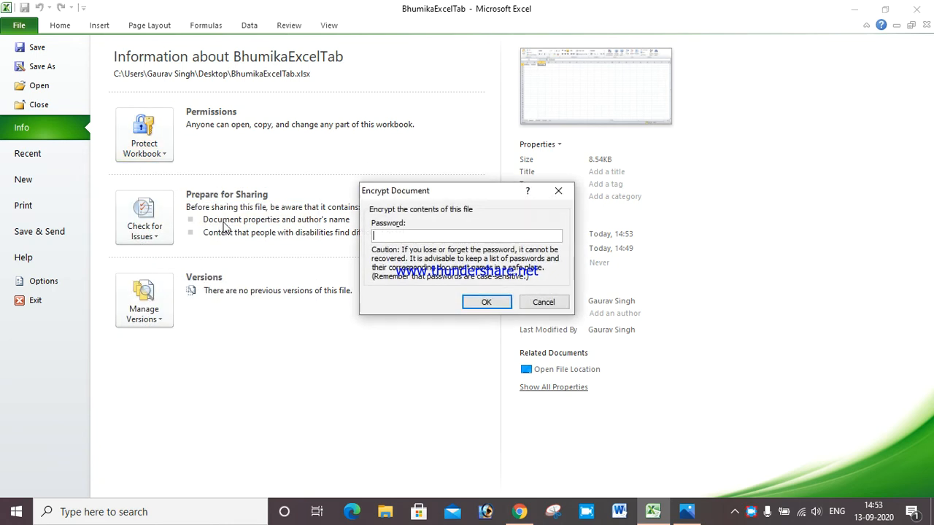
{"action": "type", "text": "123"}
{"action": "left_click", "coordinate": [485, 302]}
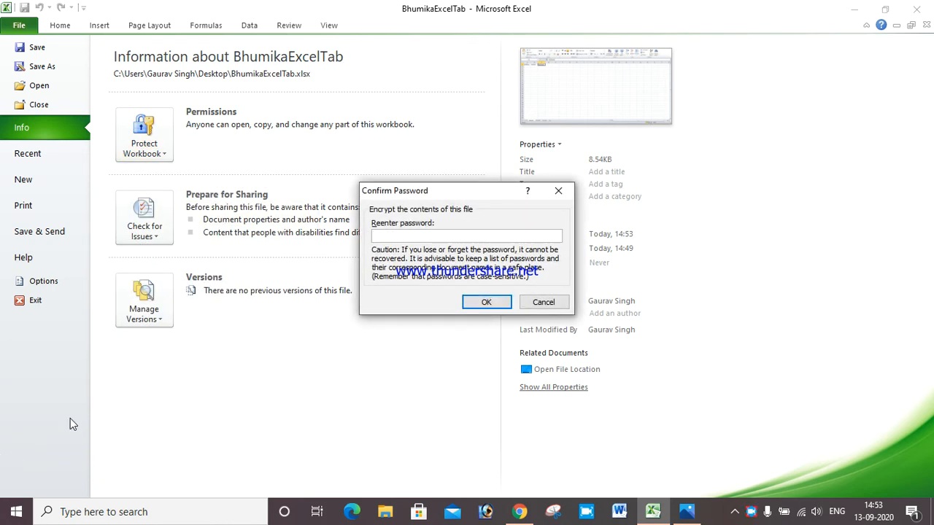
{"action": "type", "text": "123"}
{"action": "left_click", "coordinate": [490, 308]}
{"action": "left_click", "coordinate": [58, 25]}
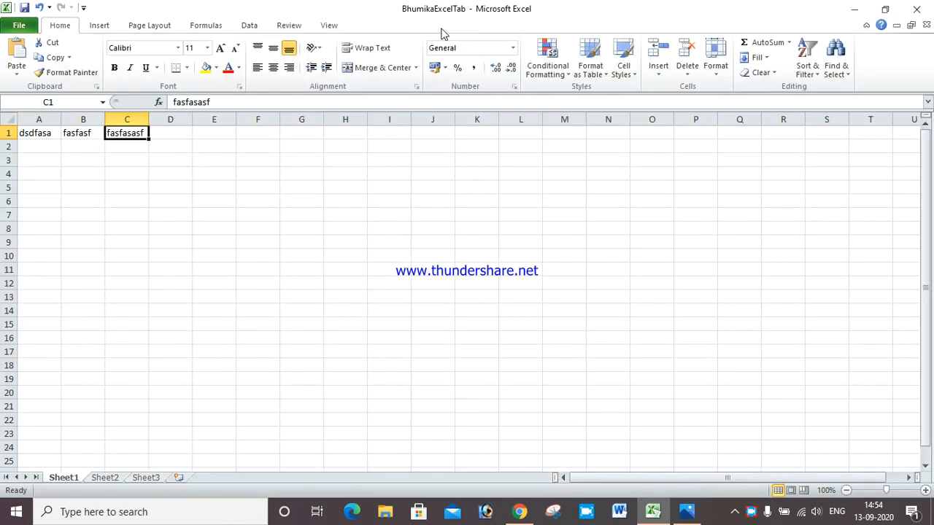
Close Excel, saving the encrypted workbook, and close the photo viewer
{"action": "left_click", "coordinate": [917, 9]}
{"action": "left_click", "coordinate": [429, 274]}
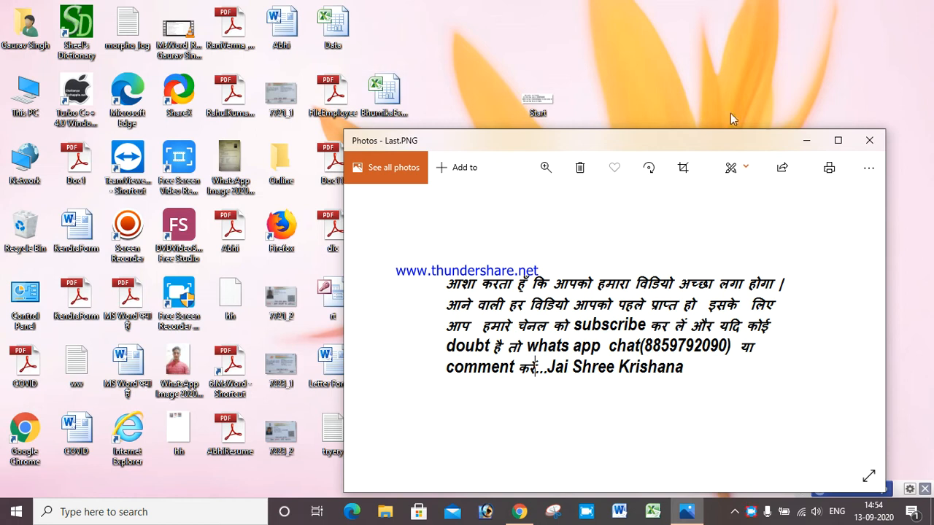
{"action": "left_click", "coordinate": [869, 140]}
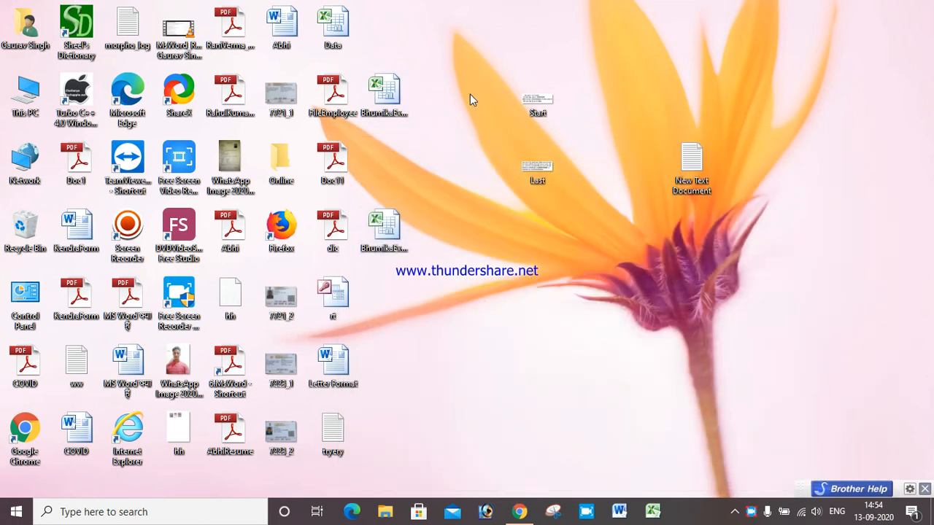
Reopen BhumikaExcelTab from the Desktop, enter its password, and maximize the Excel window
{"action": "left_click", "coordinate": [521, 101]}
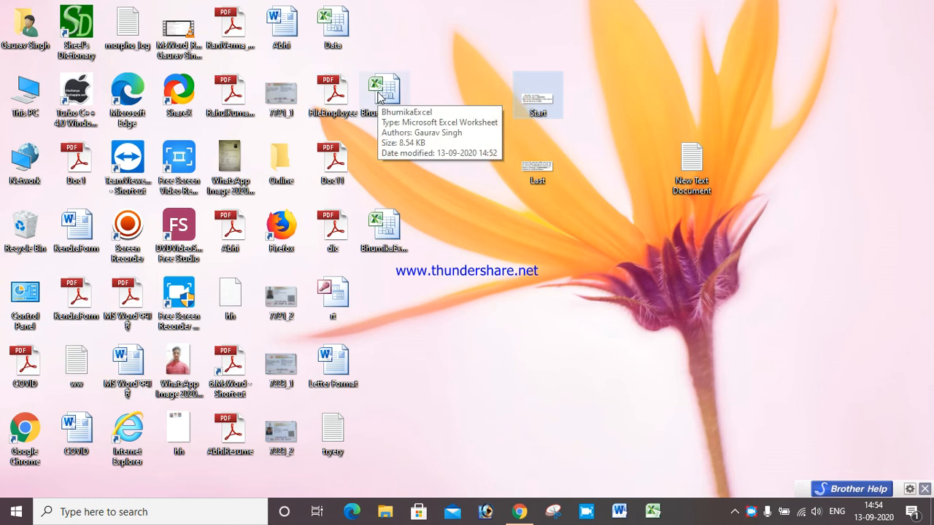
{"action": "left_click", "coordinate": [388, 230]}
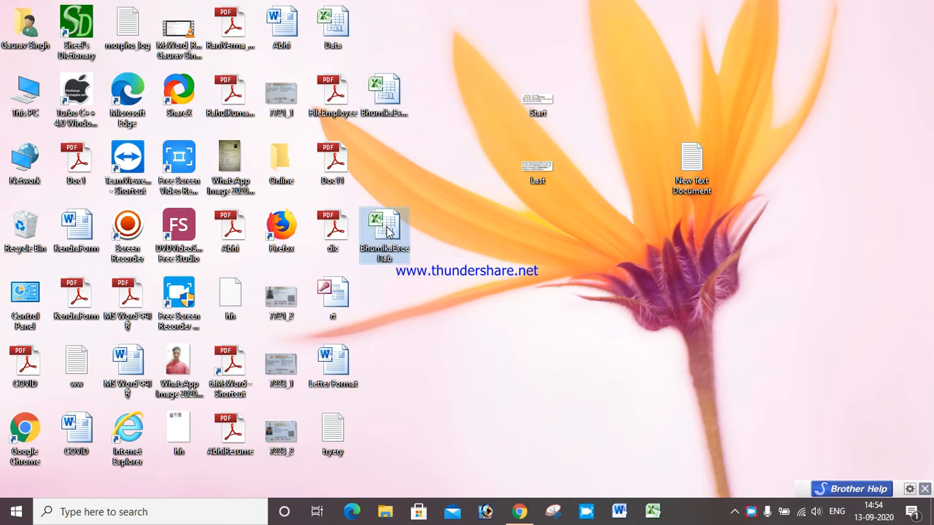
{"action": "double_click", "coordinate": [387, 230]}
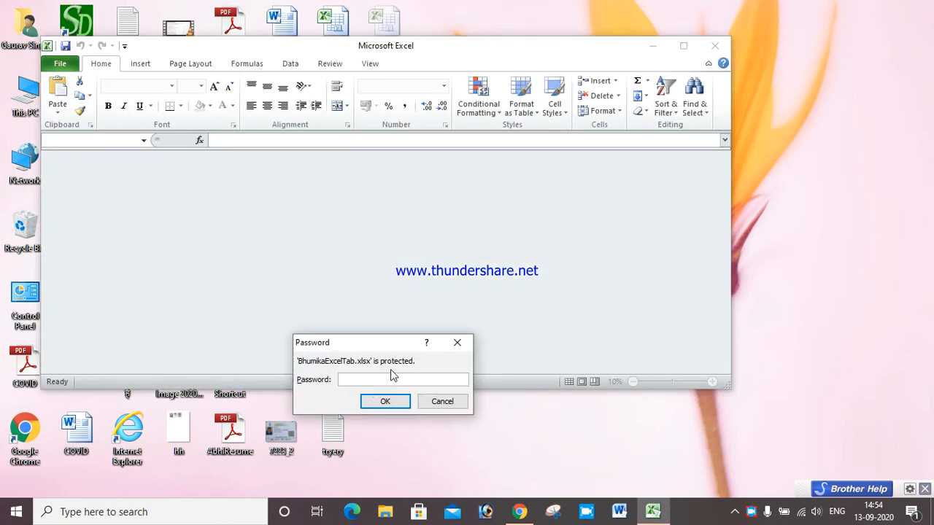
{"action": "type", "text": "234"}
{"action": "left_click", "coordinate": [386, 402]}
{"action": "left_click", "coordinate": [683, 46]}
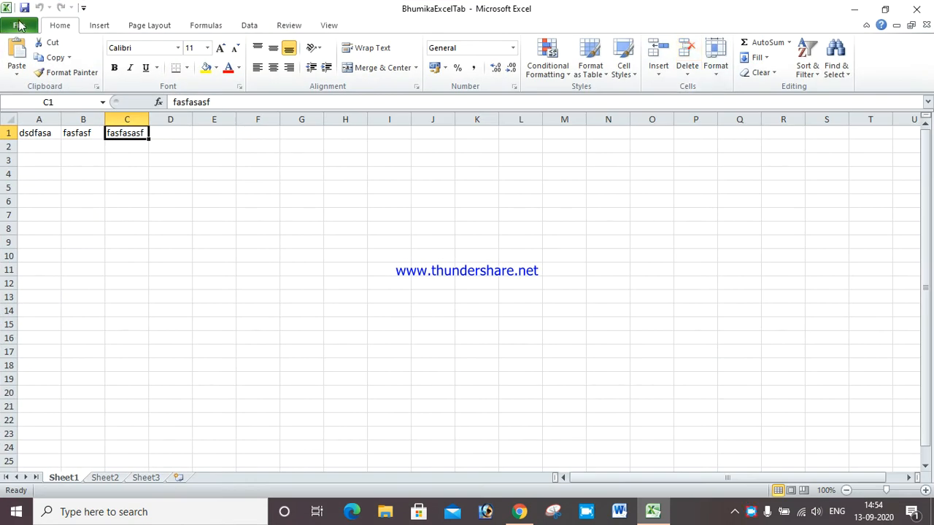
In the File view, review the Recent workbooks list, then the New page's templates
{"action": "left_click", "coordinate": [19, 26]}
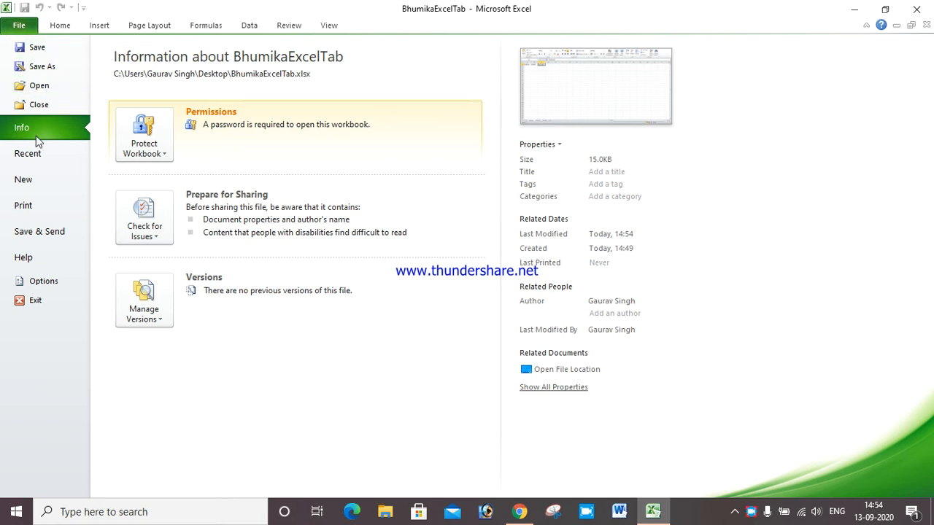
{"action": "left_click", "coordinate": [21, 157]}
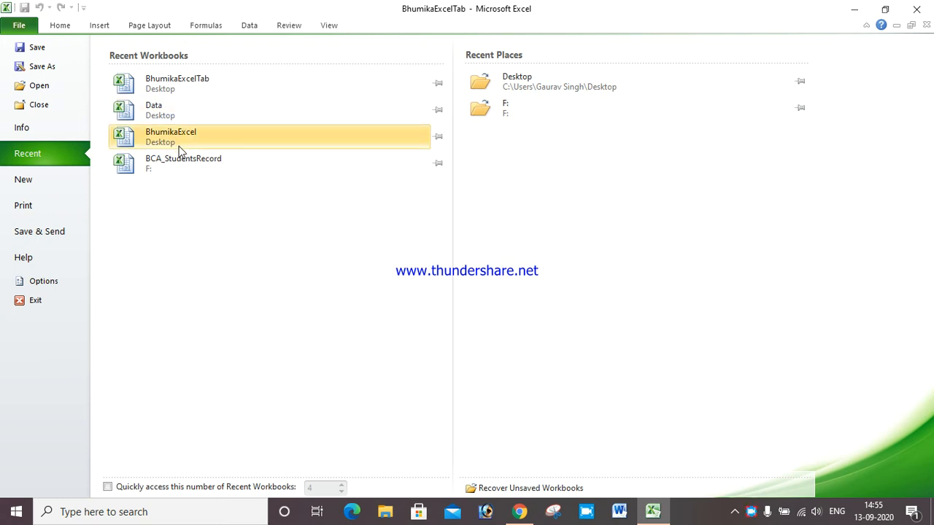
{"action": "left_click", "coordinate": [37, 182]}
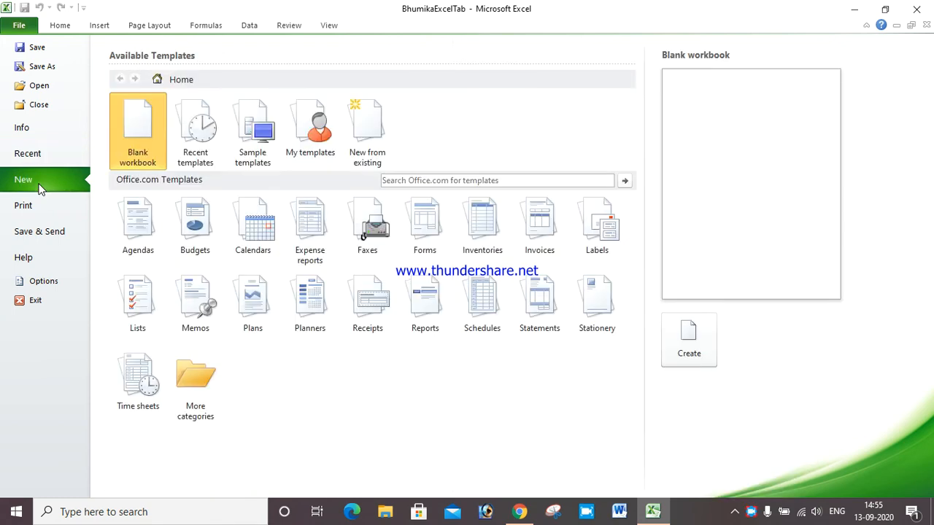
Create a new workbook from the 2005-2014 yearly calendar template in Calendars
{"action": "left_click", "coordinate": [248, 239]}
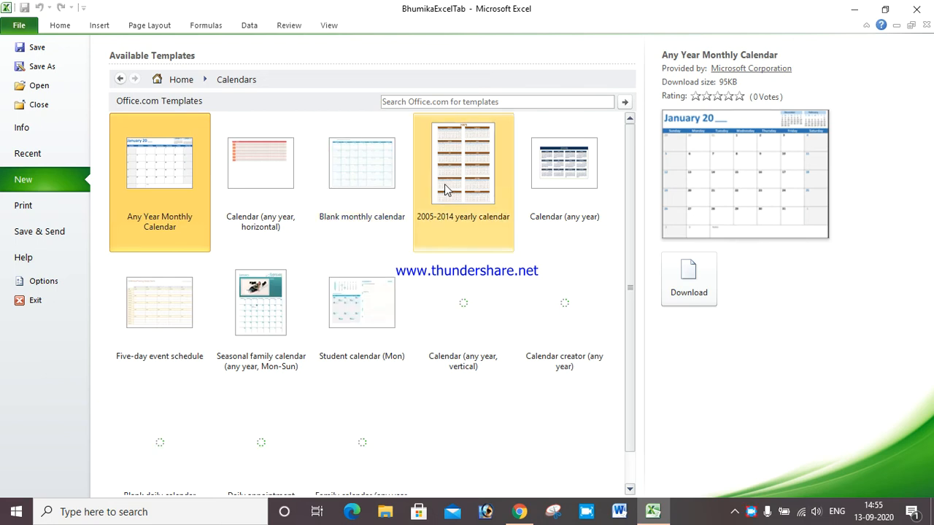
{"action": "left_click", "coordinate": [445, 184]}
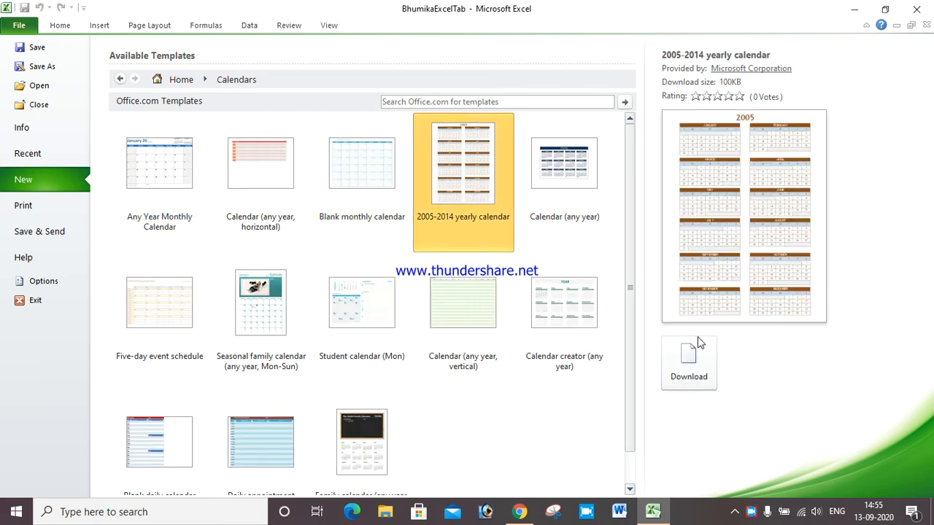
{"action": "left_click", "coordinate": [694, 350]}
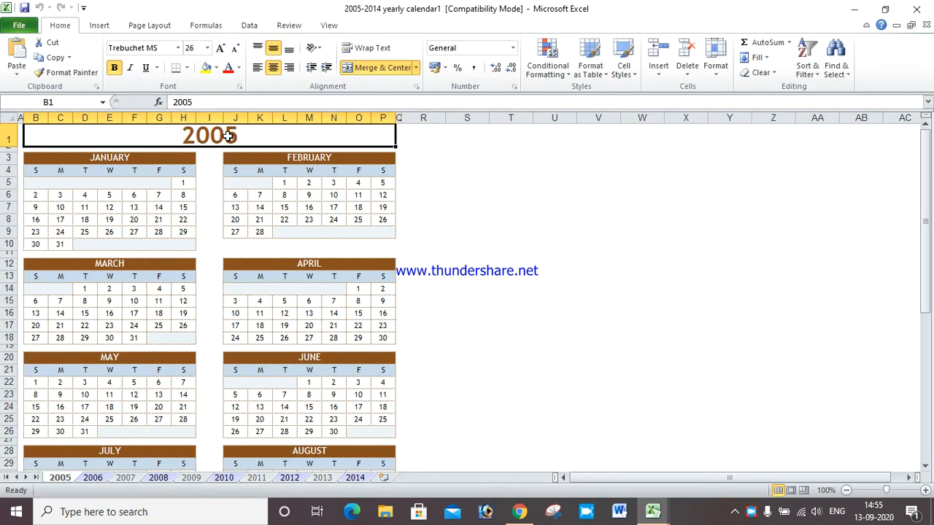
Change the year heading in cell B1 from 2005 to 2020
{"action": "double_click", "coordinate": [228, 136]}
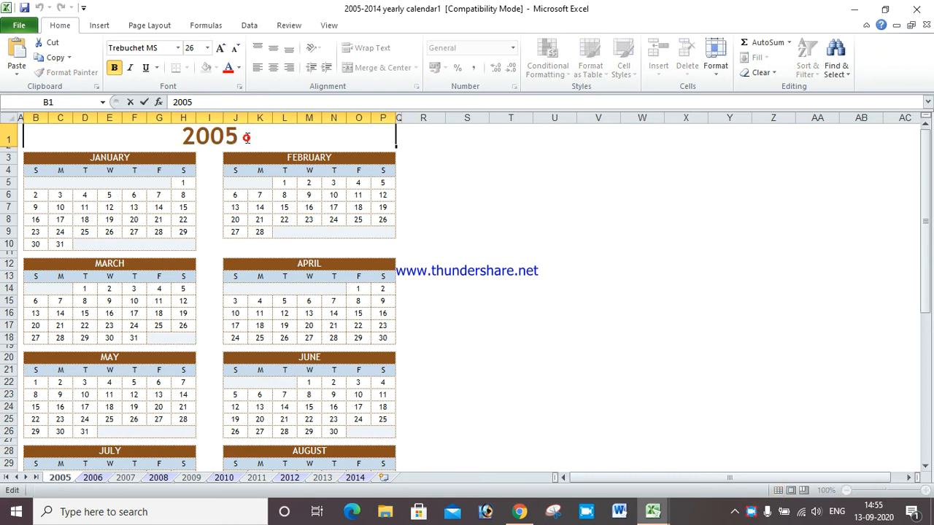
{"action": "key", "text": "BackSpace"}
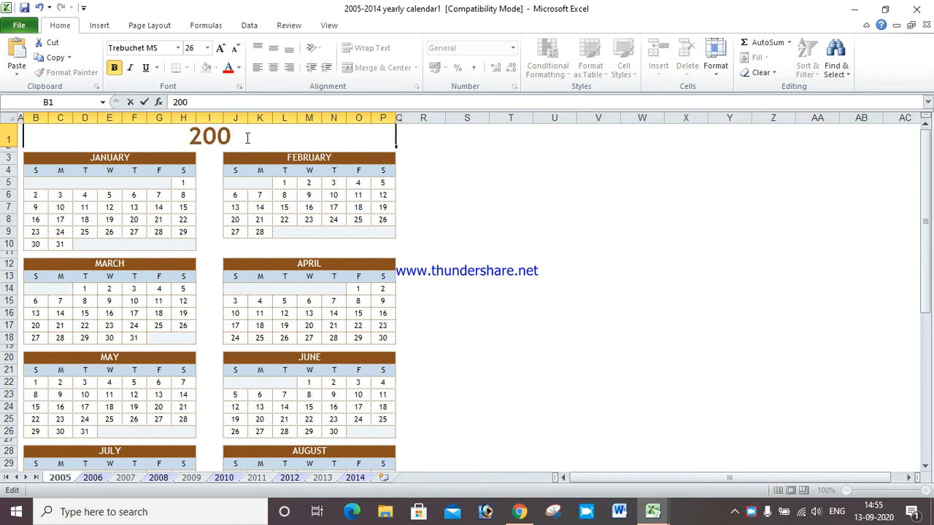
{"action": "key", "text": "BackSpace"}
{"action": "type", "text": "20"}
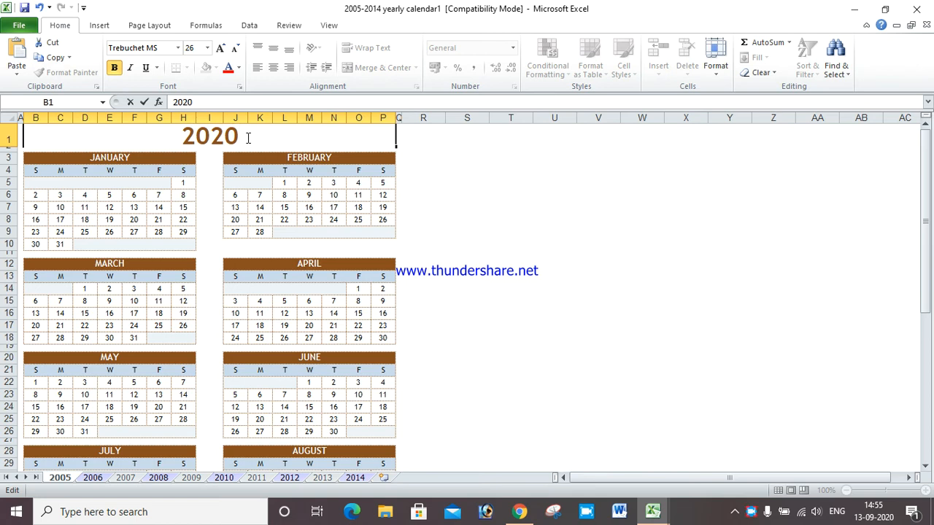
{"action": "left_click", "coordinate": [463, 191]}
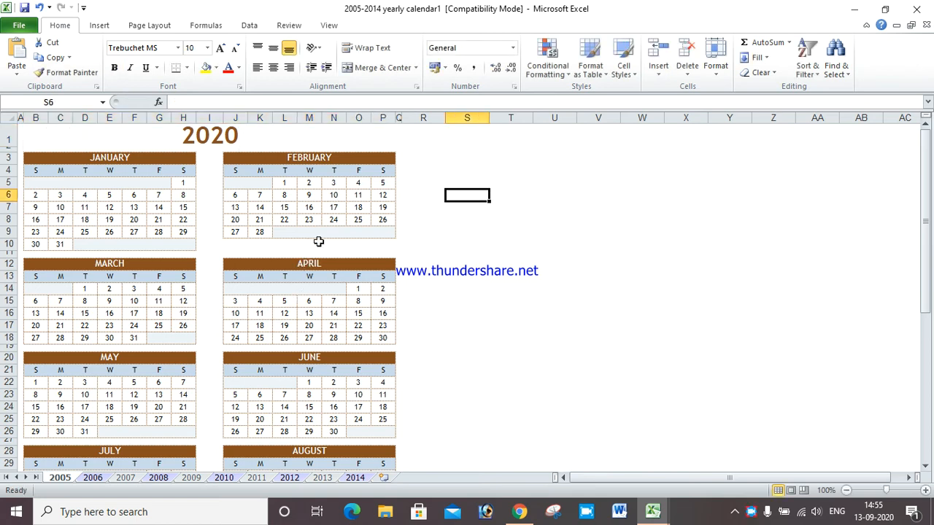
Create blank workbook Book1 and view its print settings for the Brother DCP-T300 printer
{"action": "left_click", "coordinate": [18, 25]}
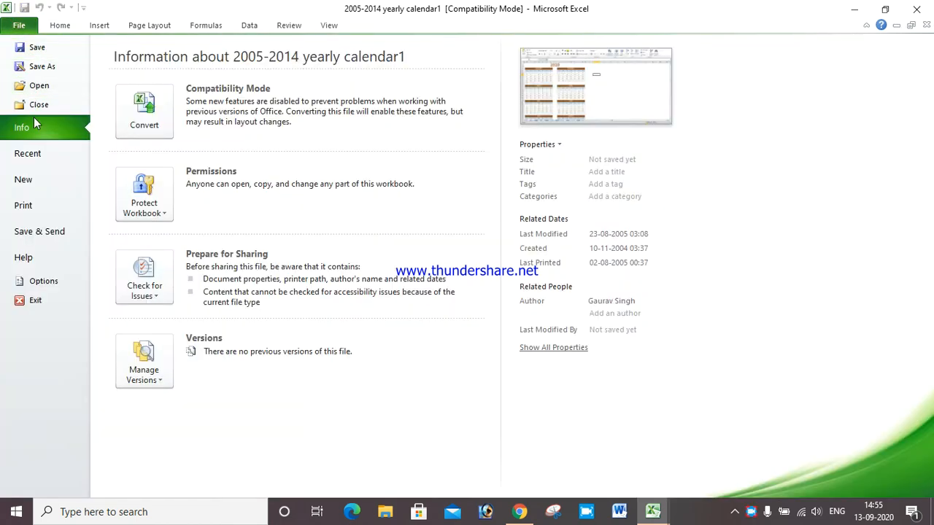
{"action": "left_click", "coordinate": [32, 153]}
{"action": "left_click", "coordinate": [26, 184]}
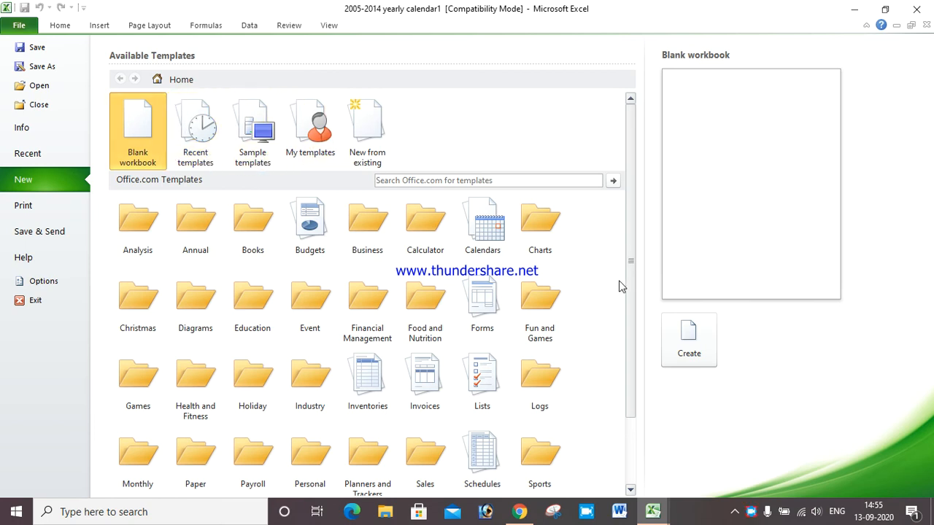
{"action": "left_click", "coordinate": [689, 339]}
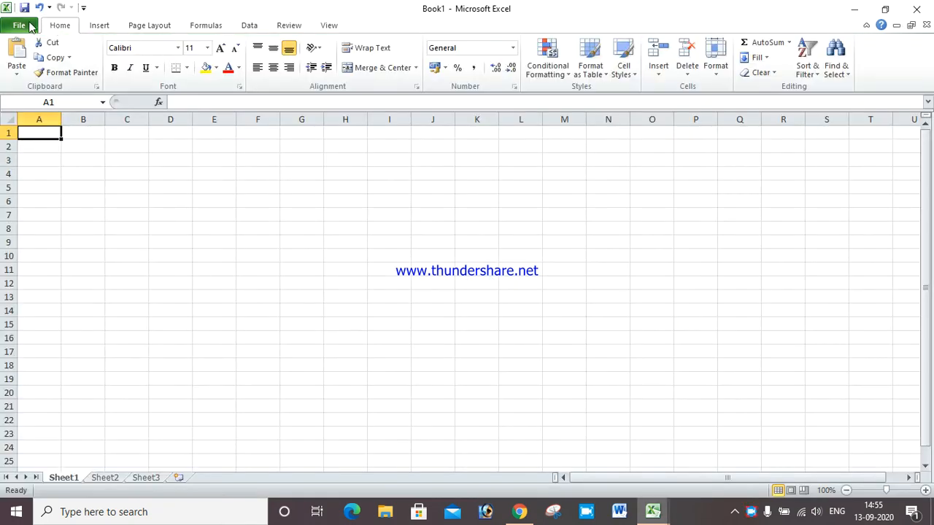
{"action": "left_click", "coordinate": [19, 26]}
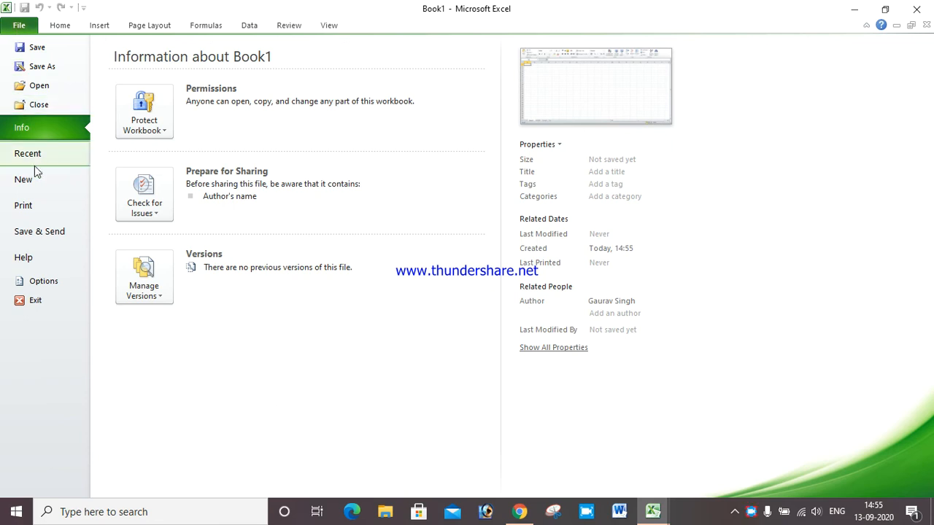
{"action": "left_click", "coordinate": [31, 207]}
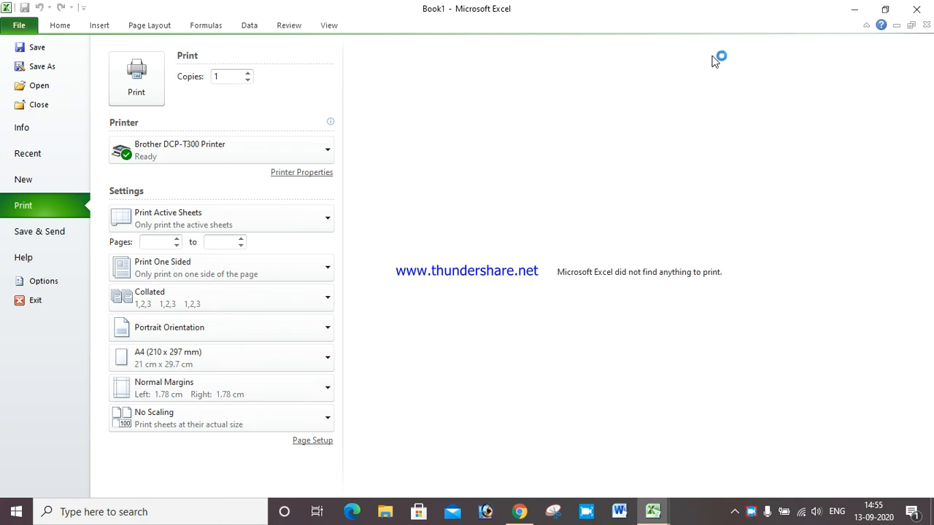
Type a name in cell E8 and enlarge its font to 72 pt
{"action": "left_click", "coordinate": [60, 25]}
{"action": "left_click", "coordinate": [227, 227]}
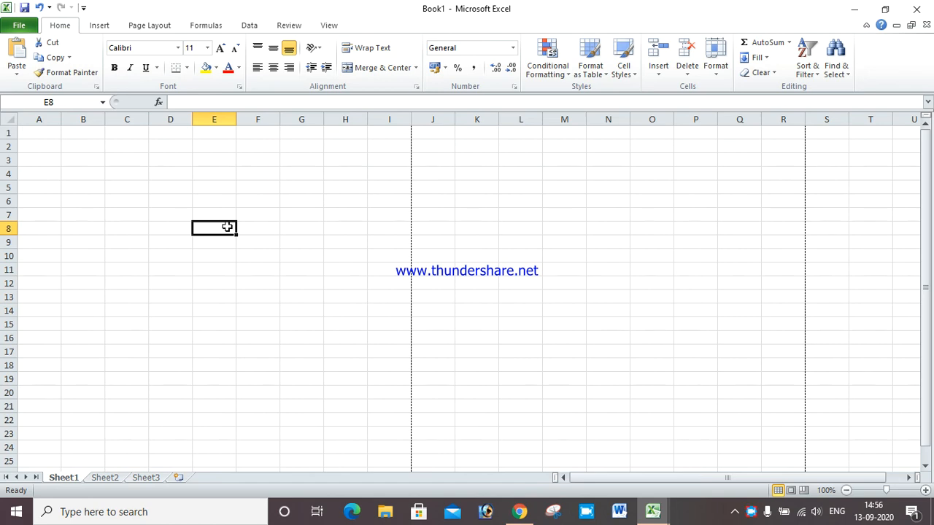
{"action": "type", "text": "BHumika"}
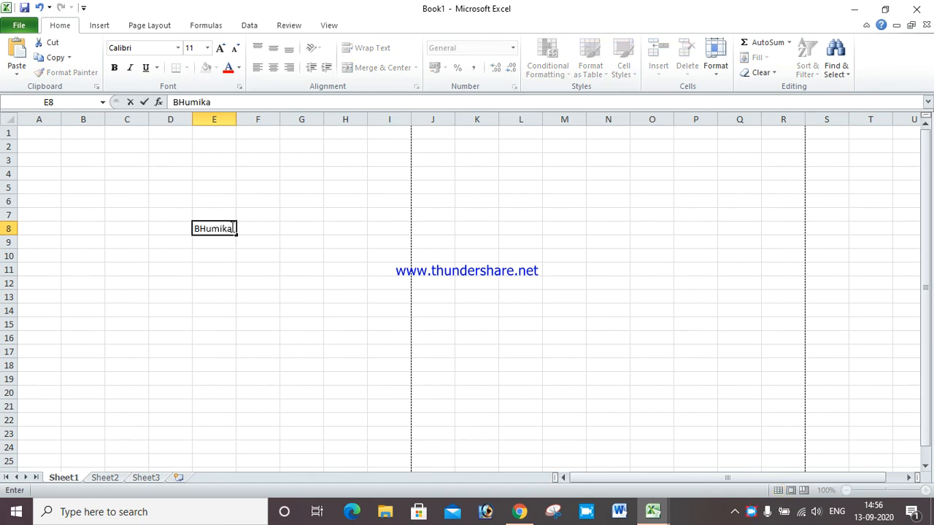
{"action": "key", "text": "shift+Home"}
{"action": "left_click", "coordinate": [221, 47]}
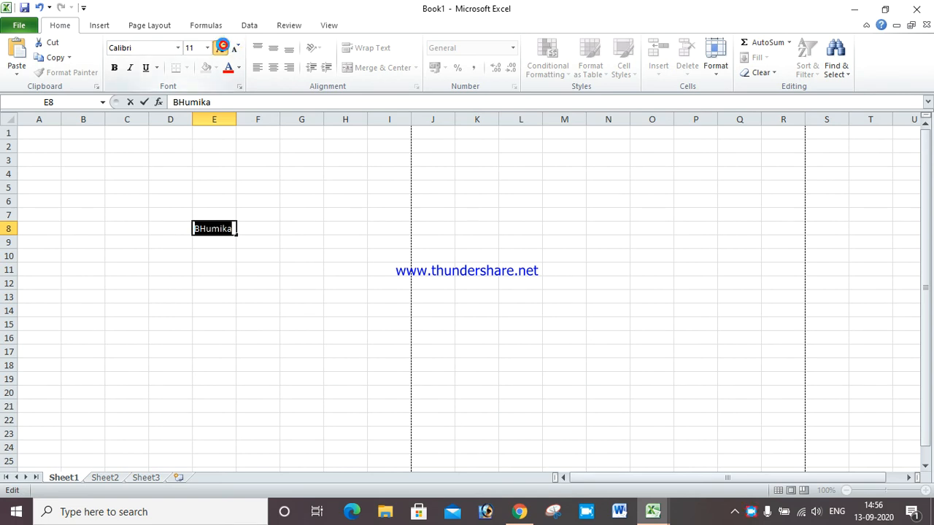
{"action": "left_click", "coordinate": [221, 47]}
{"action": "left_click", "coordinate": [221, 48]}
{"action": "left_click", "coordinate": [221, 48]}
{"action": "left_click", "coordinate": [221, 48]}
{"action": "left_click", "coordinate": [221, 47]}
{"action": "left_click", "coordinate": [221, 48]}
{"action": "left_click", "coordinate": [221, 48]}
{"action": "left_click", "coordinate": [221, 47]}
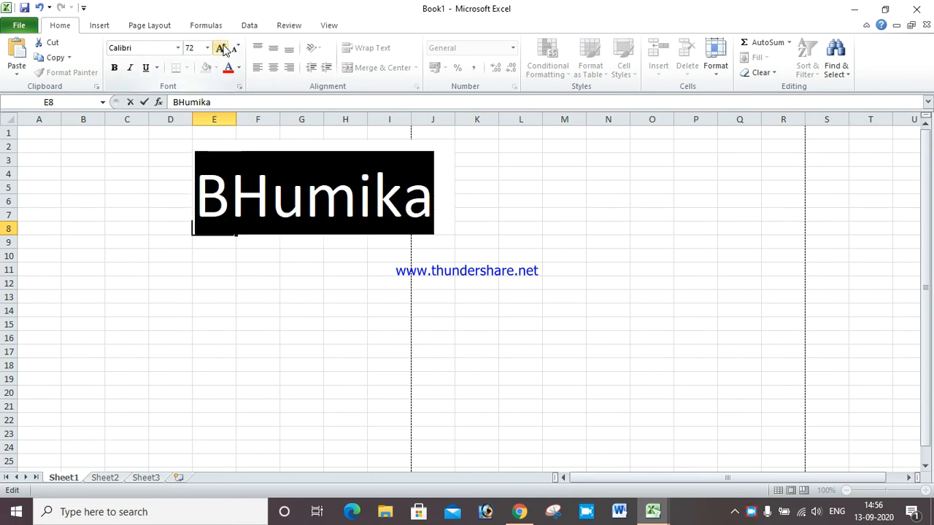
{"action": "left_click", "coordinate": [3, 120]}
Select the whole sheet and AutoFit column widths so column E fits the name
{"action": "left_click", "coordinate": [4, 120]}
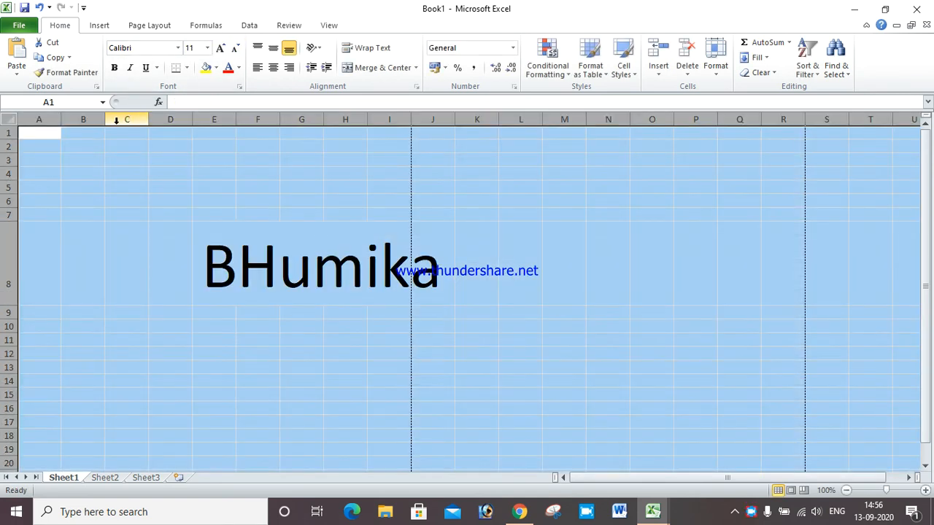
{"action": "double_click", "coordinate": [192, 122]}
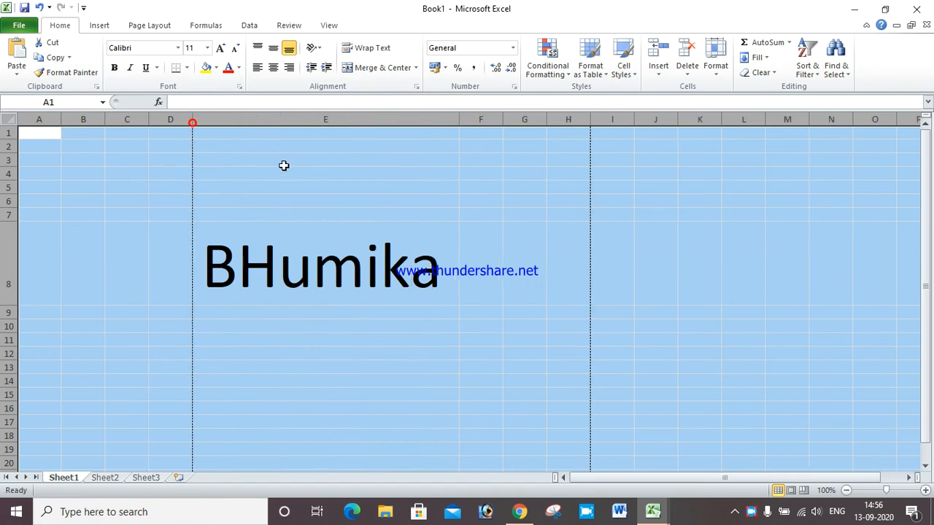
{"action": "left_click", "coordinate": [284, 164]}
{"action": "left_click", "coordinate": [19, 25]}
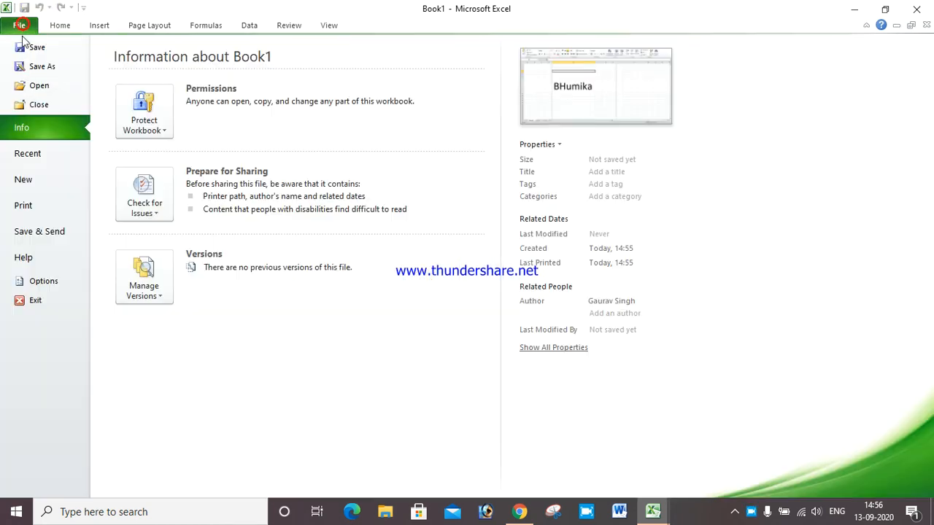
Preview both pages of the printout, then view the Save & Send options
{"action": "left_click", "coordinate": [50, 202]}
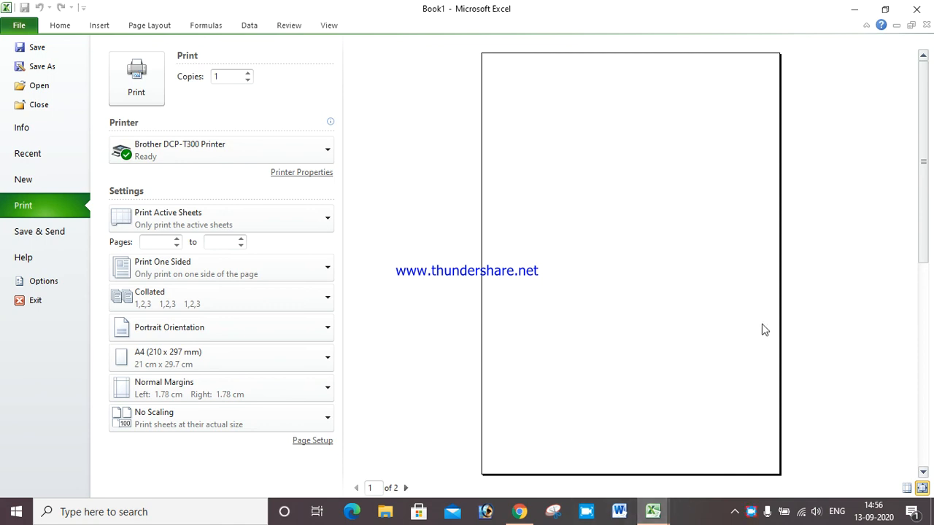
{"action": "left_click", "coordinate": [406, 487]}
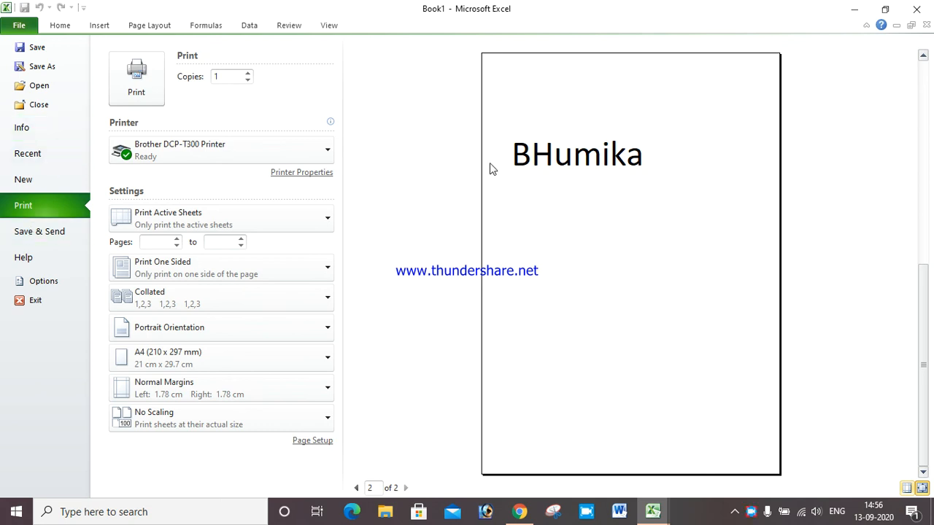
{"action": "left_click", "coordinate": [21, 232]}
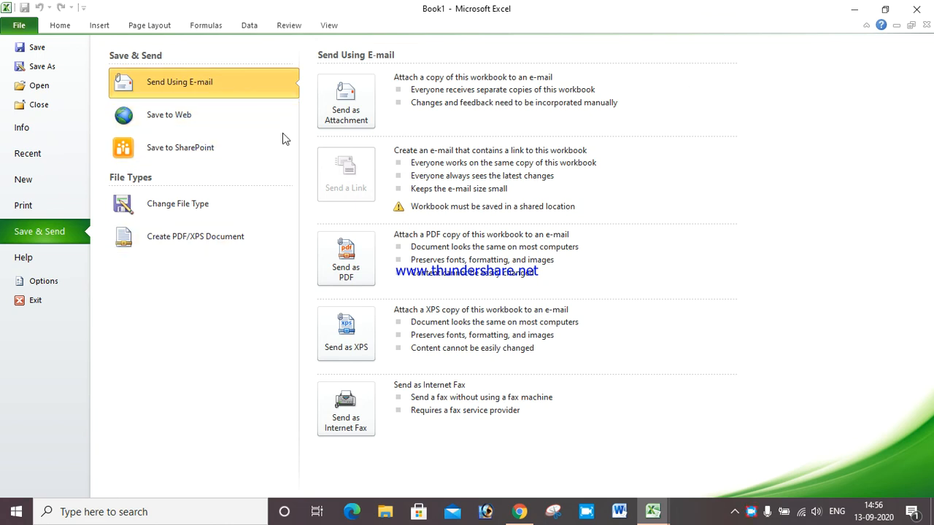
Publish Book1 as PDF 'BhumikaPDF' on the Desktop and scroll through it in Adobe Reader
{"action": "left_click", "coordinate": [180, 243]}
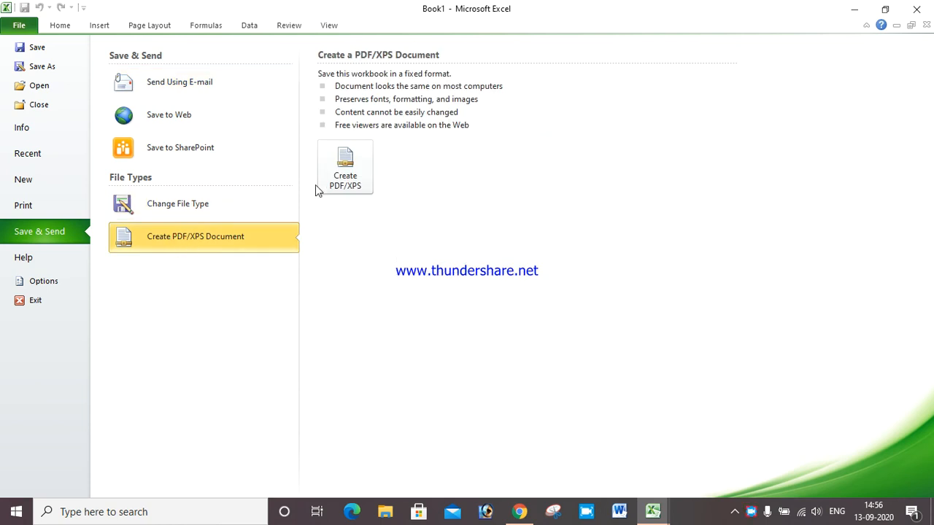
{"action": "left_click", "coordinate": [346, 174]}
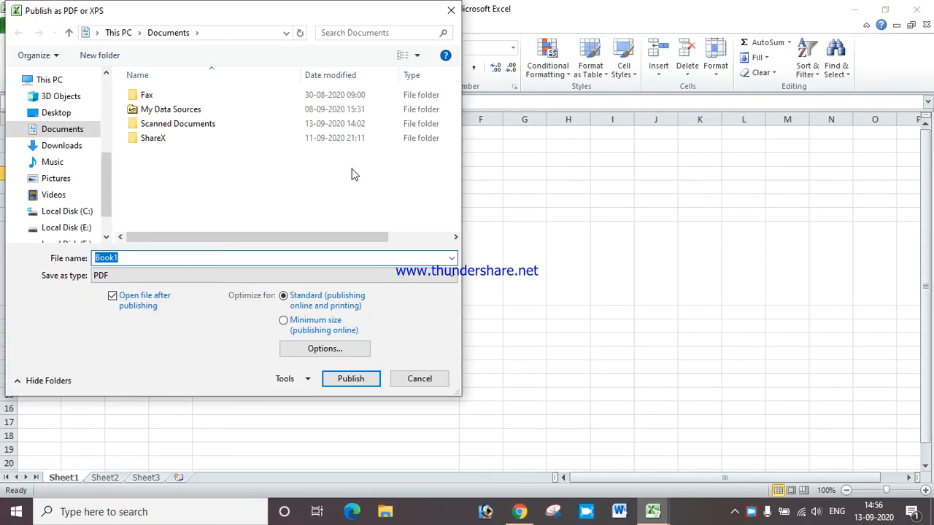
{"action": "left_click", "coordinate": [70, 117]}
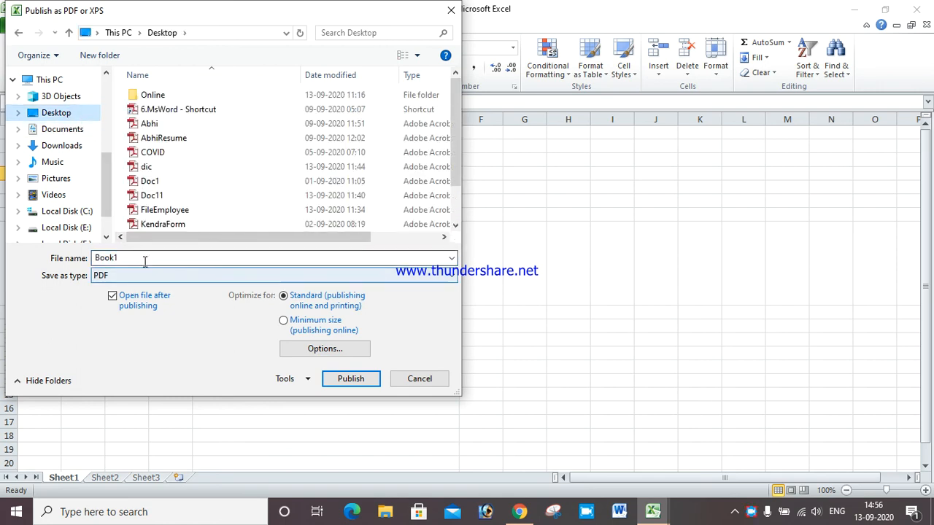
{"action": "type", "text": "Bhum"}
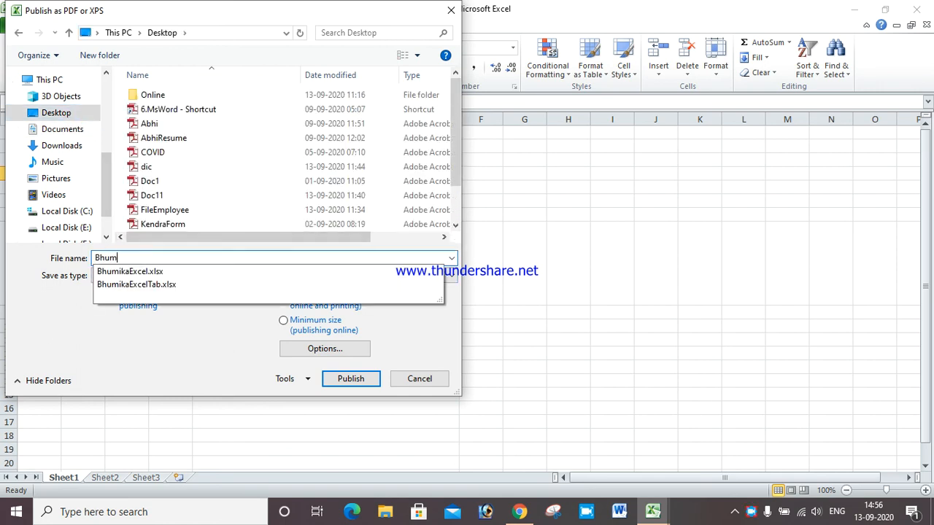
{"action": "type", "text": "ikaPDF"}
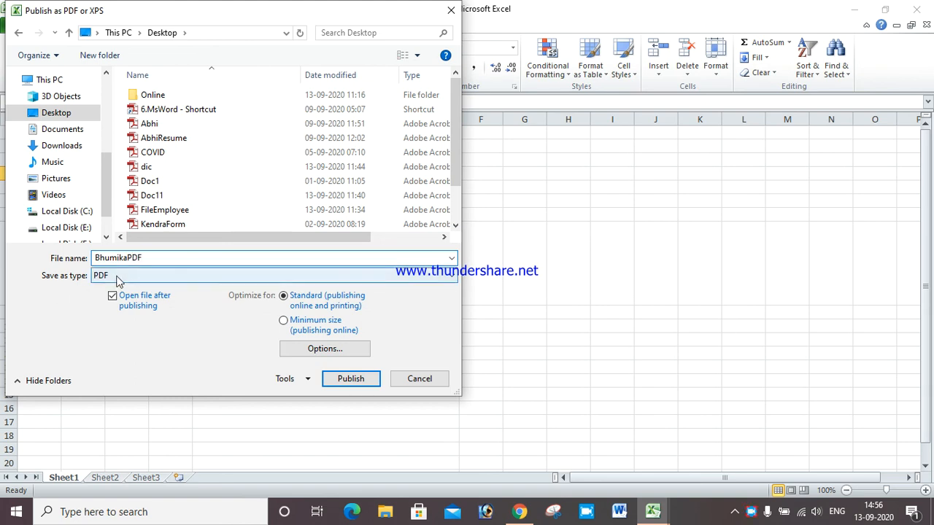
{"action": "left_click", "coordinate": [349, 378]}
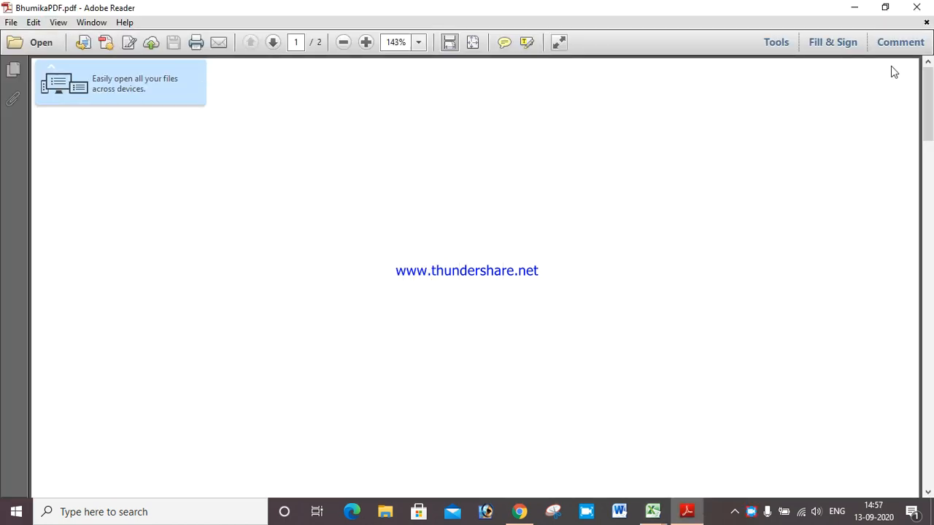
{"action": "left_click_drag", "start_coordinate": [932, 98], "coordinate": [931, 262]}
Close the PDF and browse the Proofing, Formulas, General and Language pages of Excel Options
{"action": "left_click", "coordinate": [916, 6]}
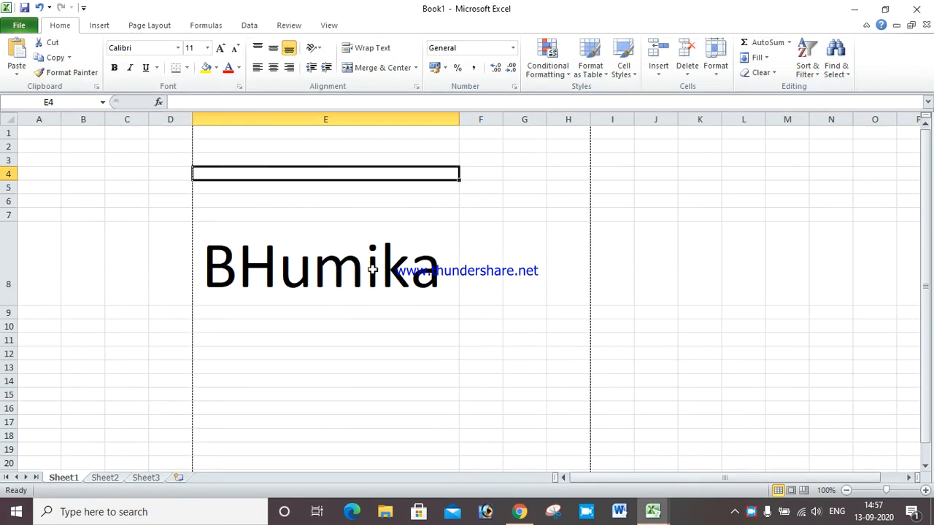
{"action": "left_click", "coordinate": [327, 431]}
{"action": "left_click", "coordinate": [19, 26]}
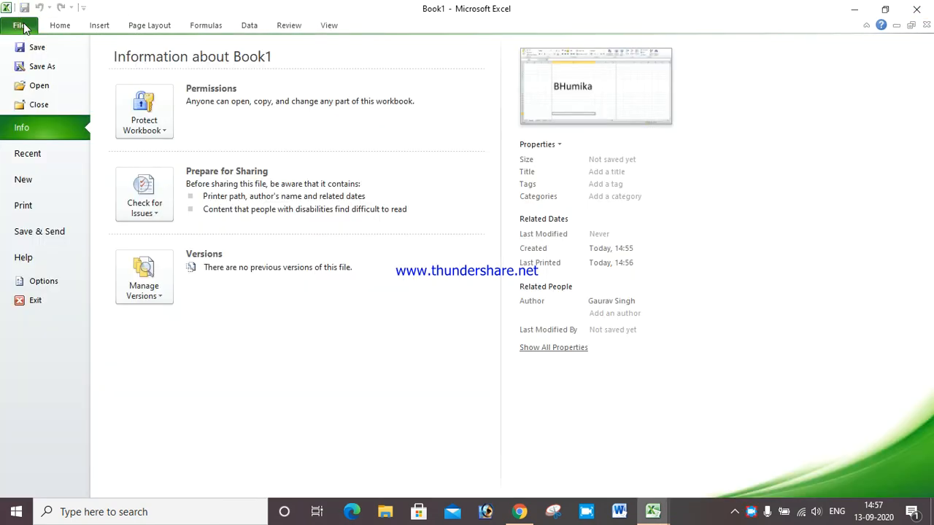
{"action": "left_click", "coordinate": [43, 283]}
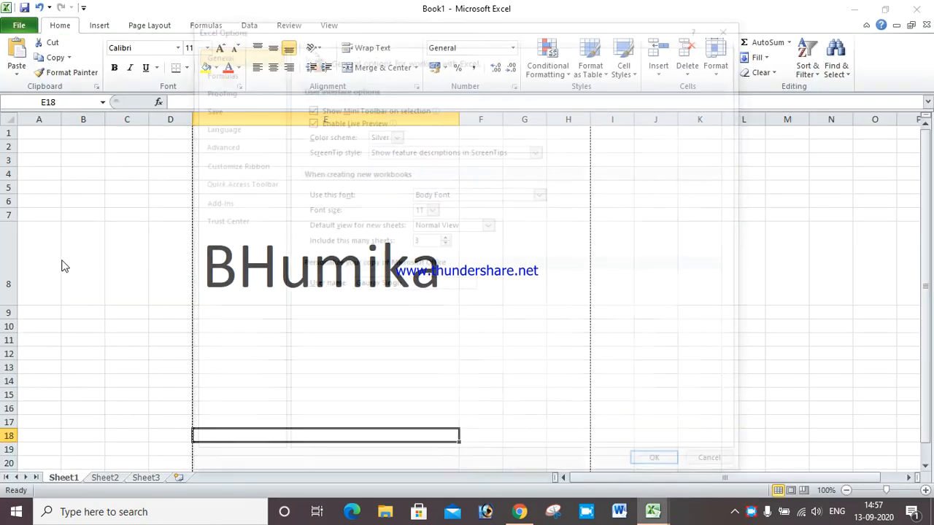
{"action": "left_click", "coordinate": [215, 89]}
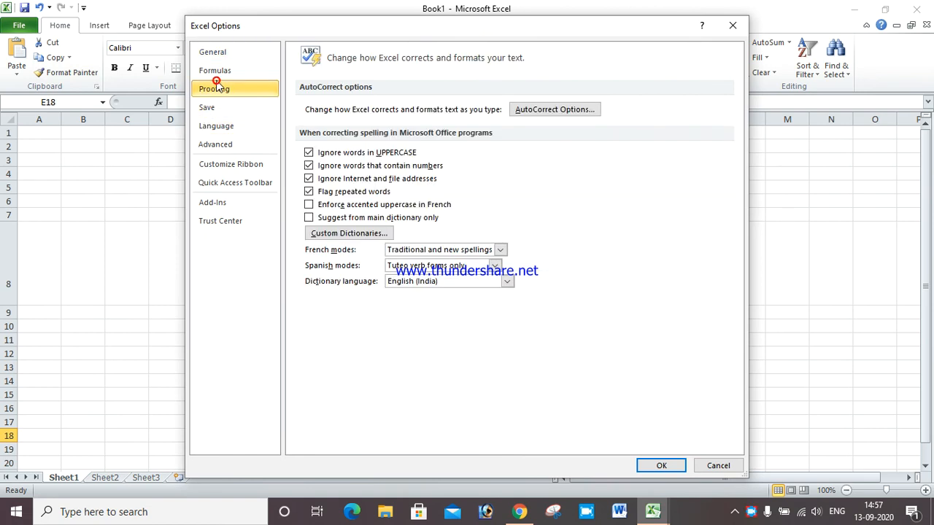
{"action": "left_click", "coordinate": [217, 70]}
{"action": "left_click", "coordinate": [212, 52]}
{"action": "left_click", "coordinate": [232, 126]}
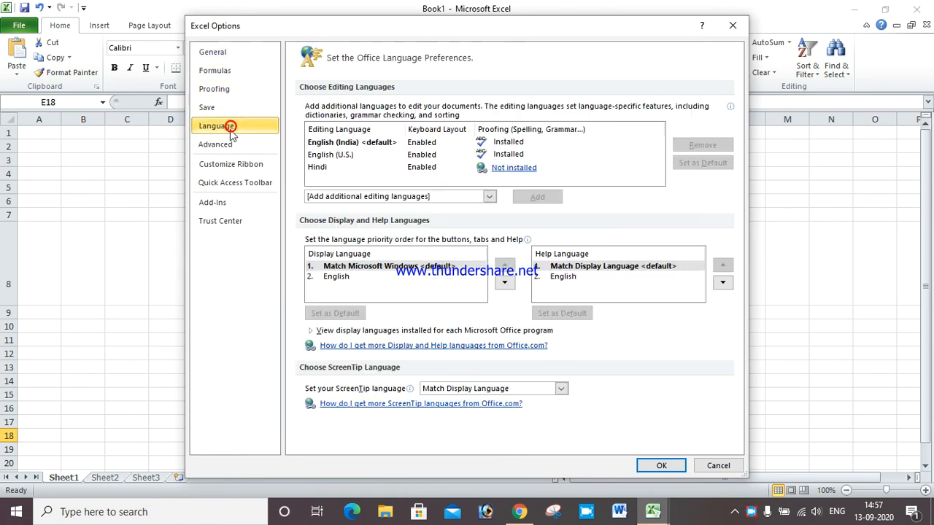
Remove Redo from the Quick Access Toolbar, keeping Save and Undo, and confirm with OK
{"action": "left_click", "coordinate": [240, 183]}
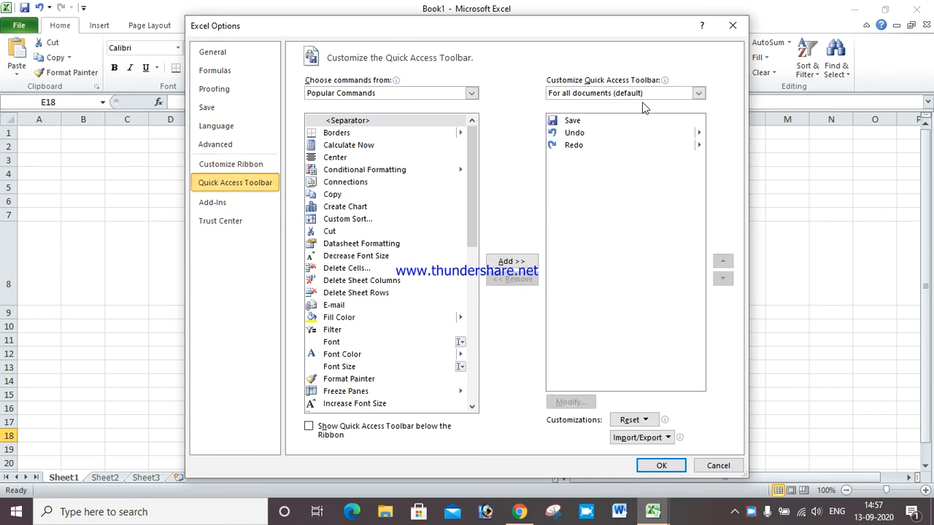
{"action": "left_click", "coordinate": [575, 122]}
{"action": "left_click", "coordinate": [576, 133]}
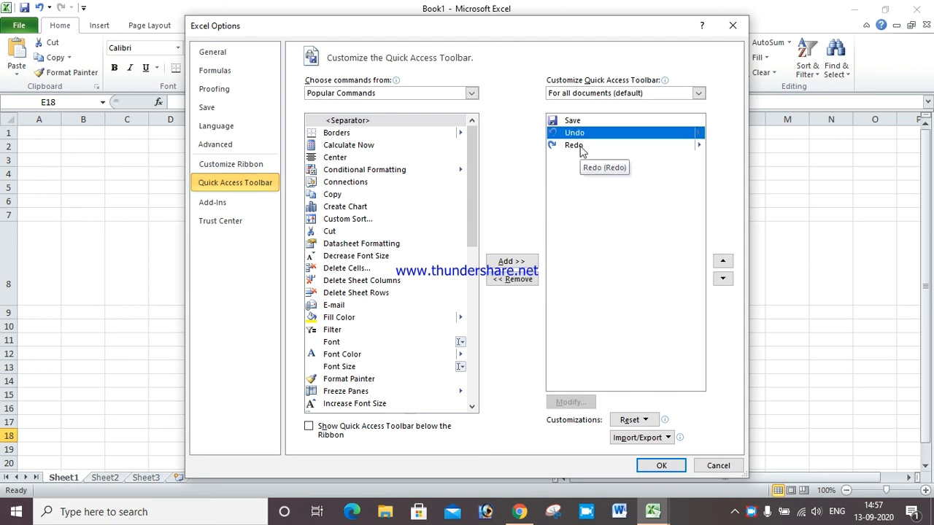
{"action": "left_click", "coordinate": [581, 148]}
{"action": "left_click", "coordinate": [529, 278]}
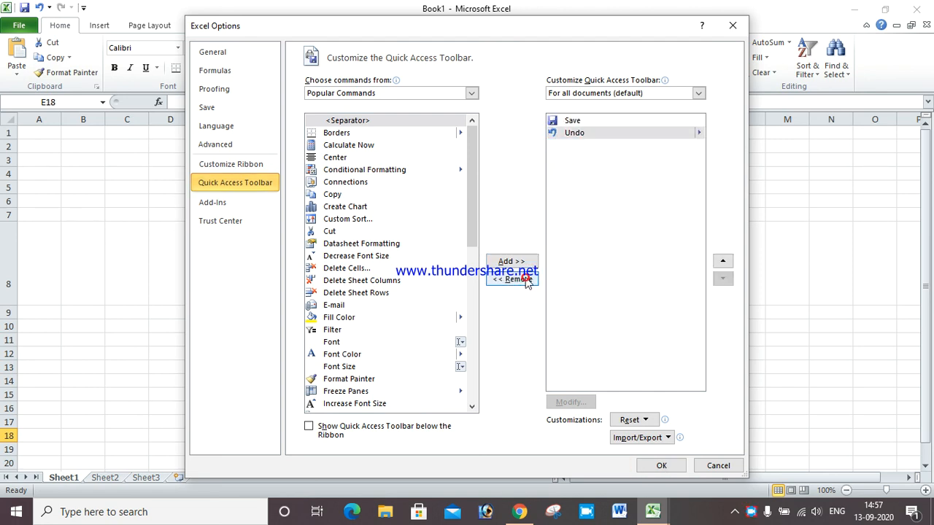
{"action": "left_click", "coordinate": [660, 467]}
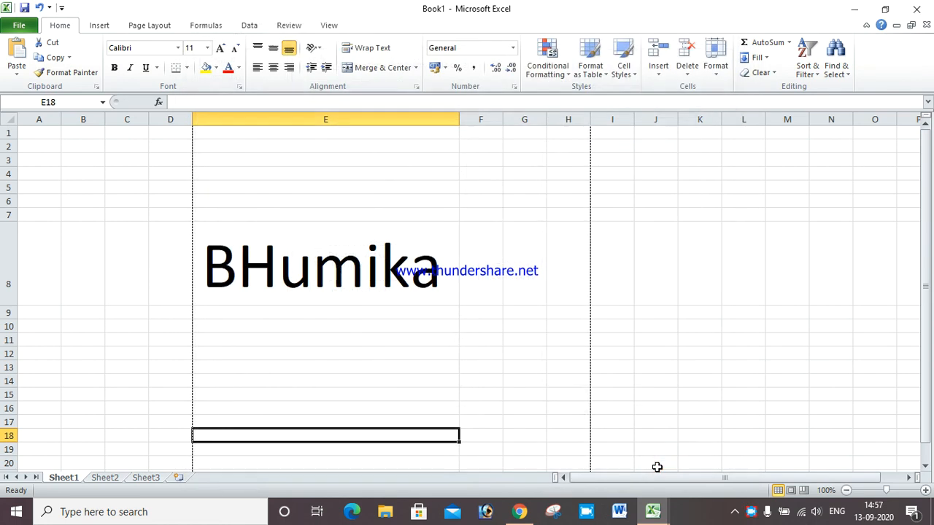
Select cell I8 and go to the Quick Access Toolbar page of Excel Options
{"action": "left_click", "coordinate": [602, 269]}
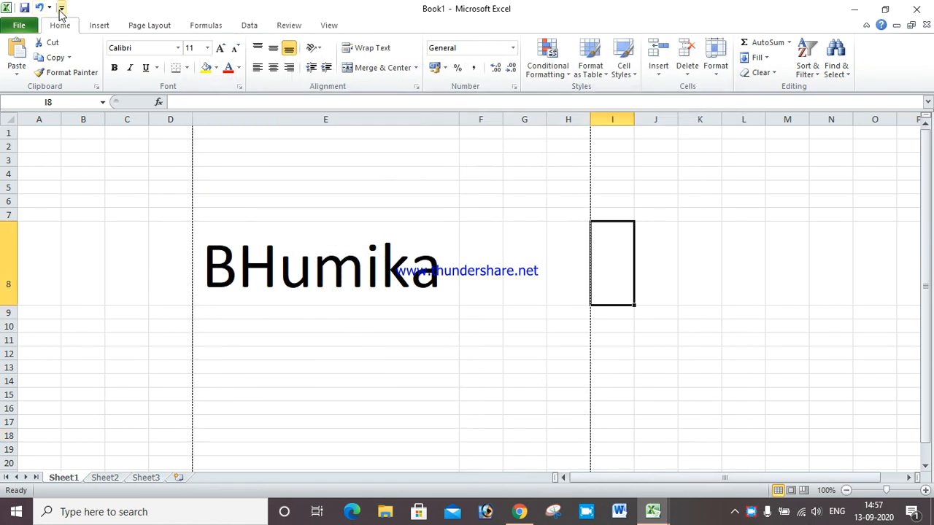
{"action": "left_click", "coordinate": [18, 22]}
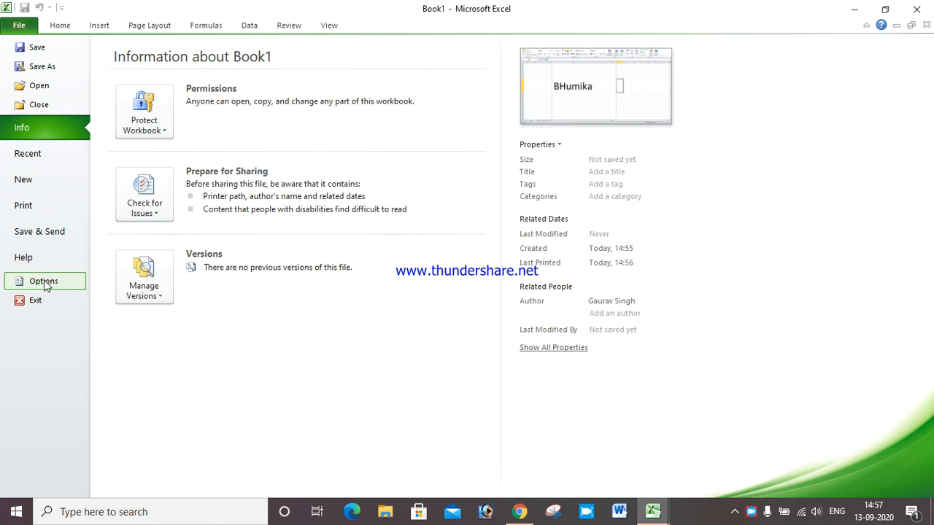
{"action": "left_click", "coordinate": [44, 282]}
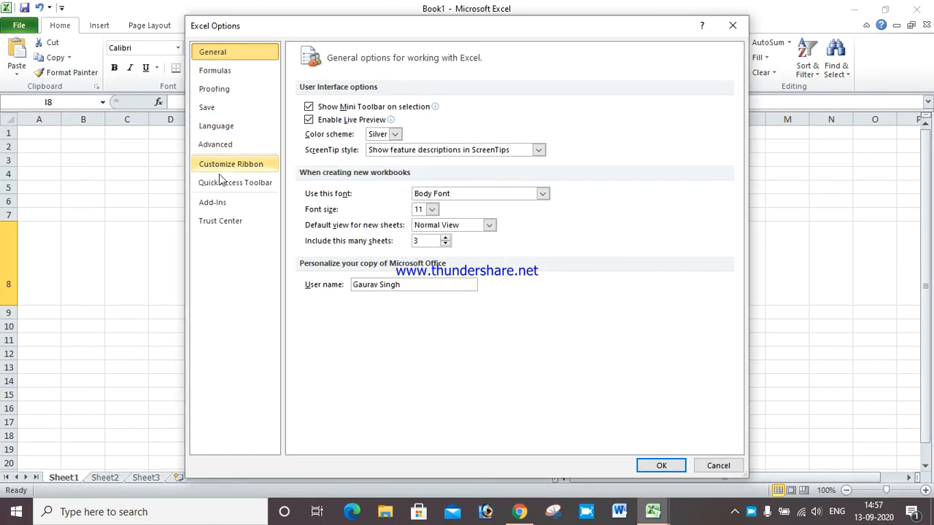
{"action": "left_click", "coordinate": [221, 183]}
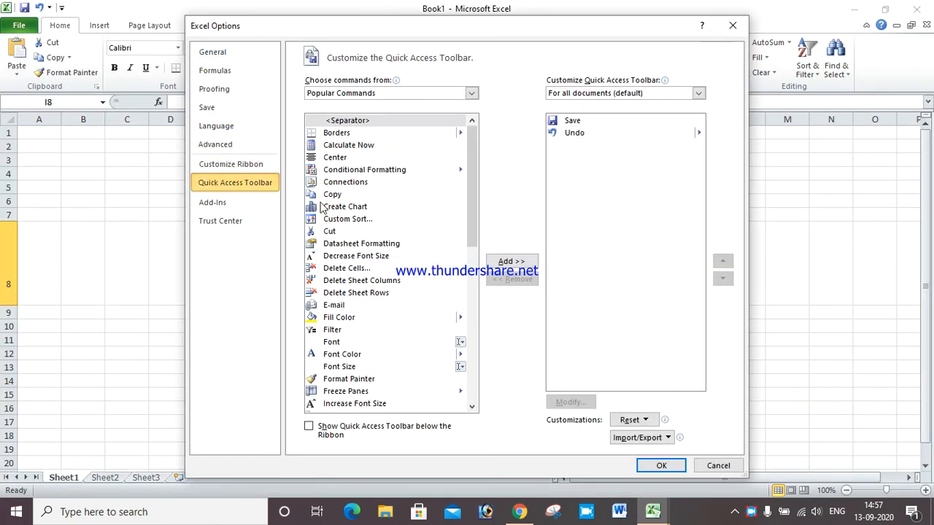
Find Redo in the Popular Commands list and add it back to the Quick Access Toolbar
{"action": "left_click", "coordinate": [340, 343]}
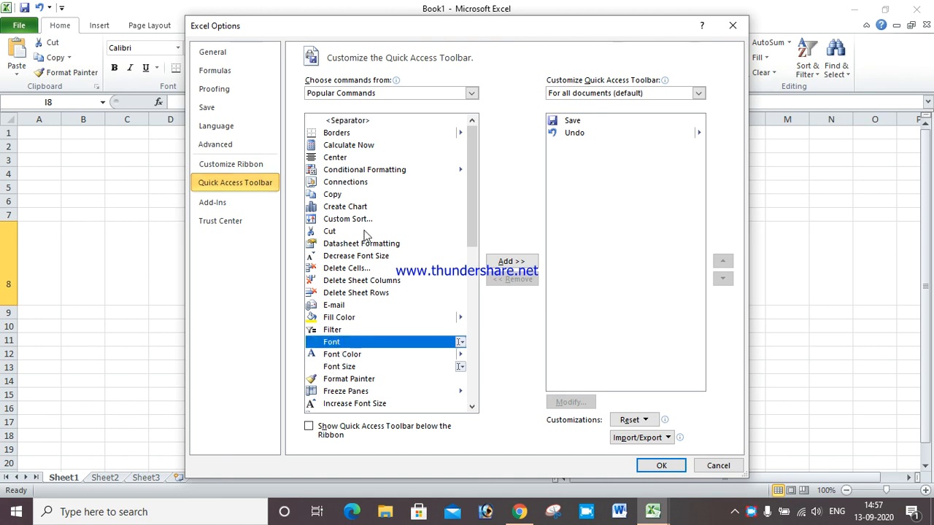
{"action": "scroll", "coordinate": [367, 234], "scroll_direction": "down", "scroll_amount": 10}
{"action": "scroll", "coordinate": [367, 236], "scroll_direction": "down", "scroll_amount": 1}
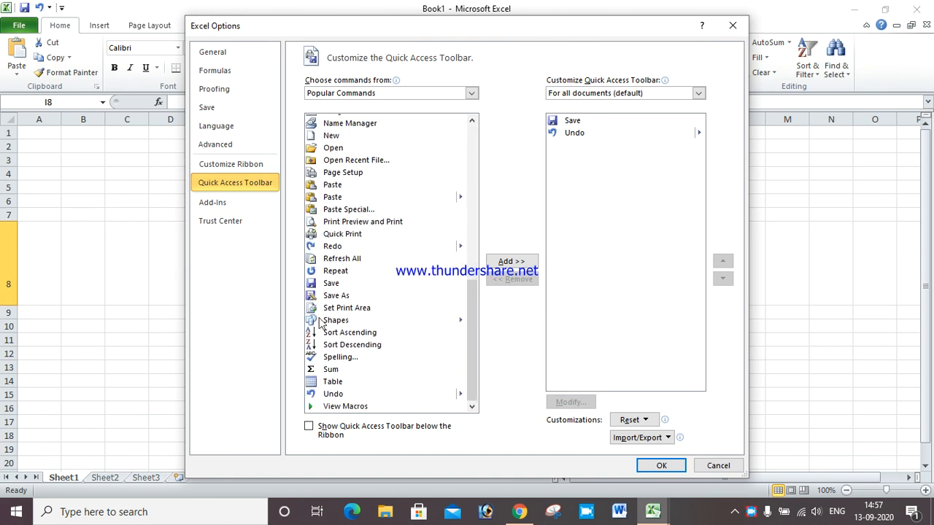
{"action": "left_click", "coordinate": [330, 394]}
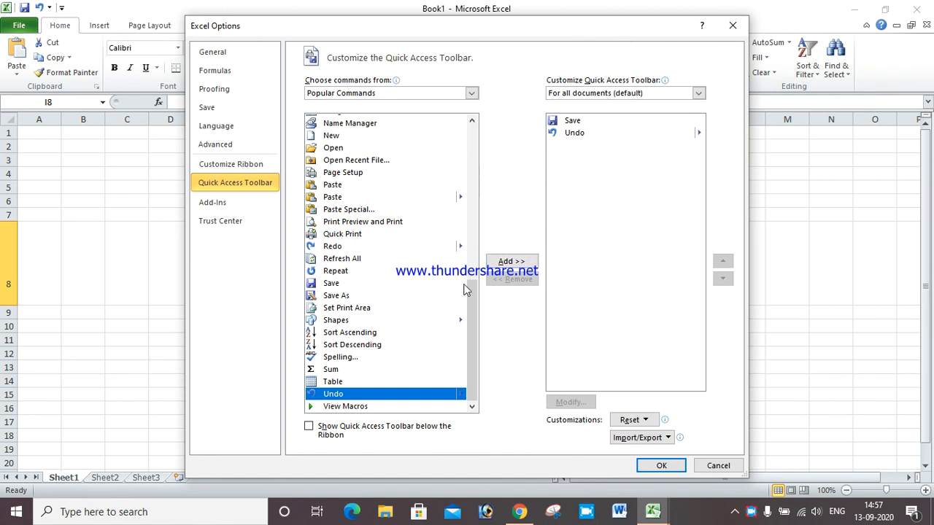
{"action": "left_click", "coordinate": [352, 308]}
{"action": "key", "text": "r"}
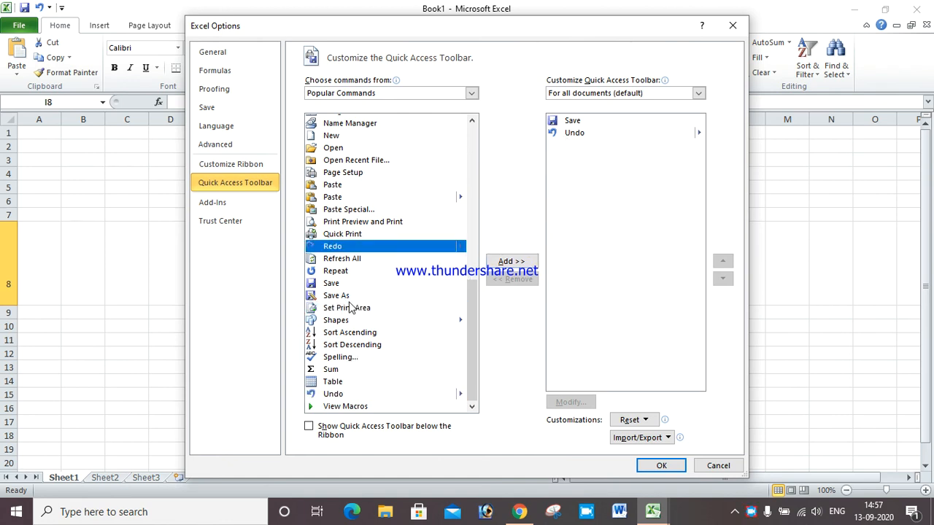
{"action": "left_click", "coordinate": [510, 263]}
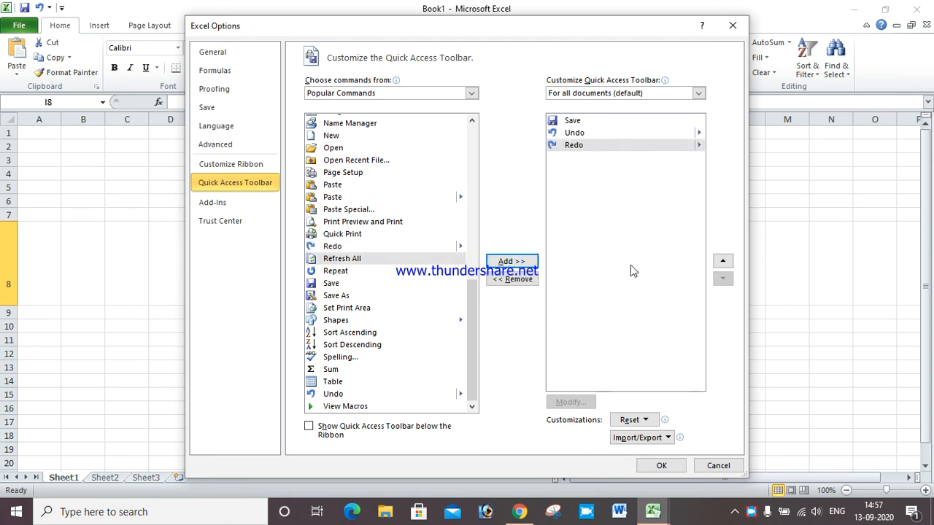
{"action": "left_click", "coordinate": [661, 465]}
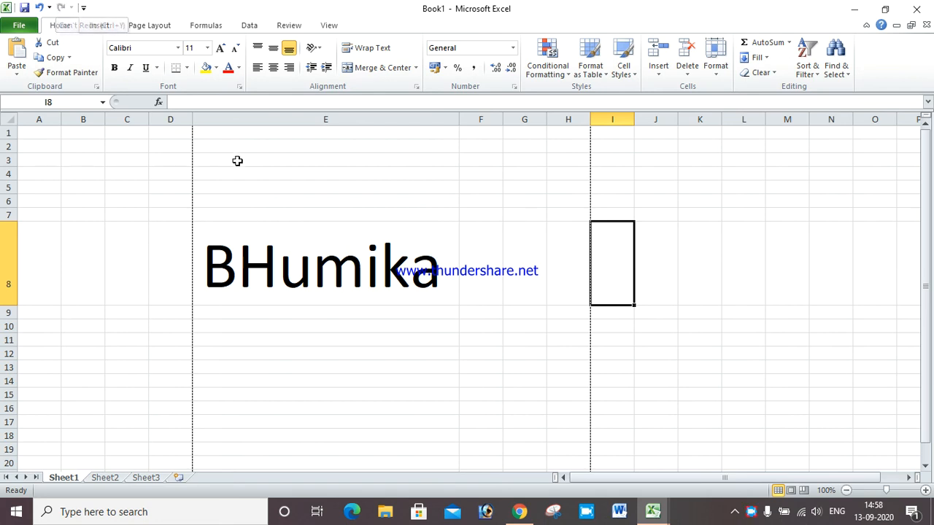
Correct the text in E8 from BHumika to Bhumika Computer
{"action": "left_click", "coordinate": [438, 276]}
{"action": "double_click", "coordinate": [443, 276]}
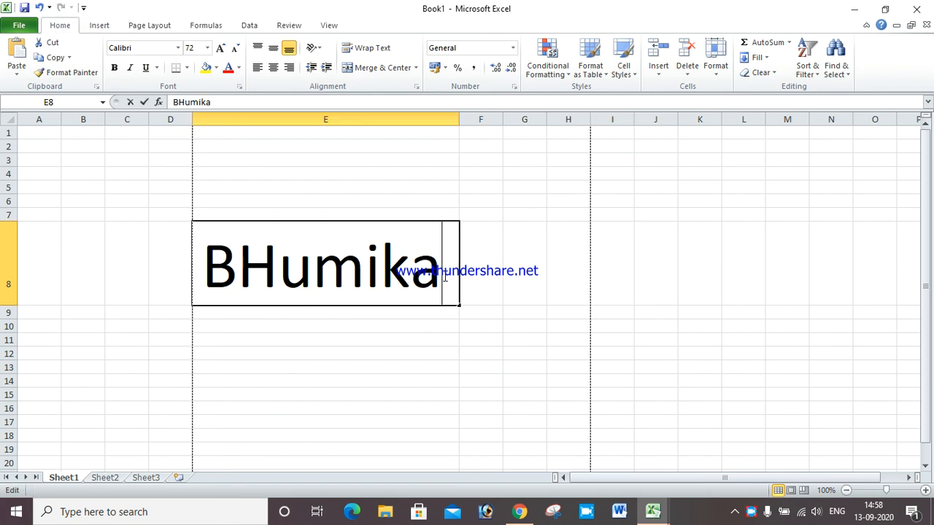
{"action": "key", "text": "Home"}
{"action": "key", "text": "Right"}
{"action": "key", "text": "Delete"}
{"action": "type", "text": "h"}
{"action": "key", "text": "End"}
{"action": "type", "text": "Computer"}
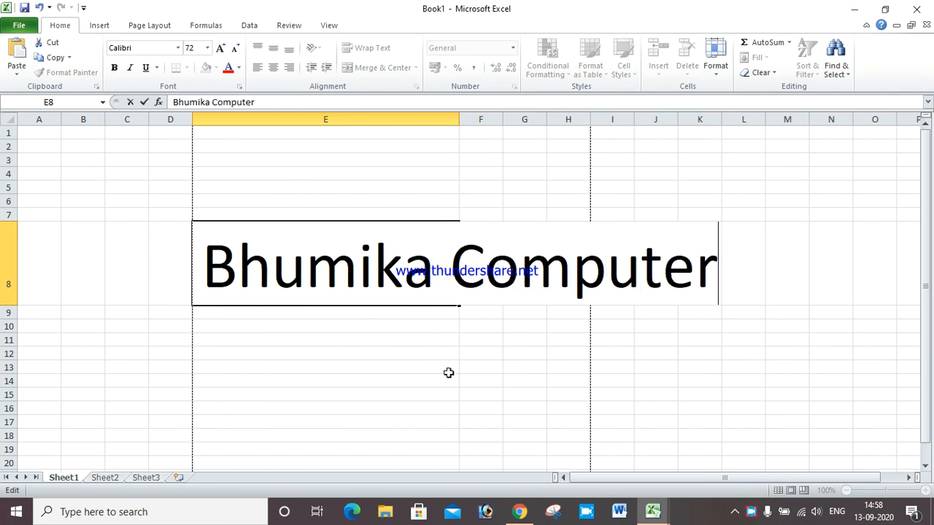
{"action": "left_click", "coordinate": [448, 372]}
Undo and redo the E8 edit twice, keeping Bhumika Computer, then show the Info page
{"action": "left_click", "coordinate": [555, 273]}
{"action": "left_click", "coordinate": [358, 249]}
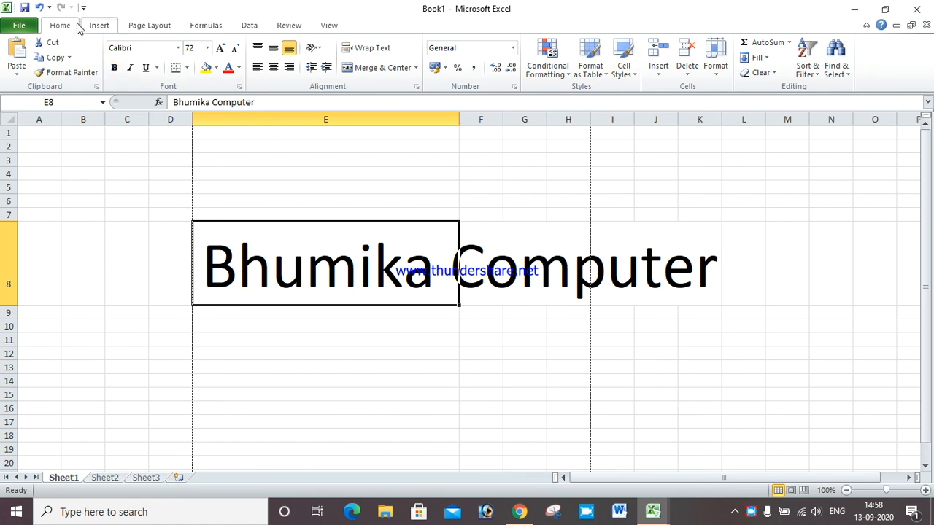
{"action": "left_click", "coordinate": [495, 261]}
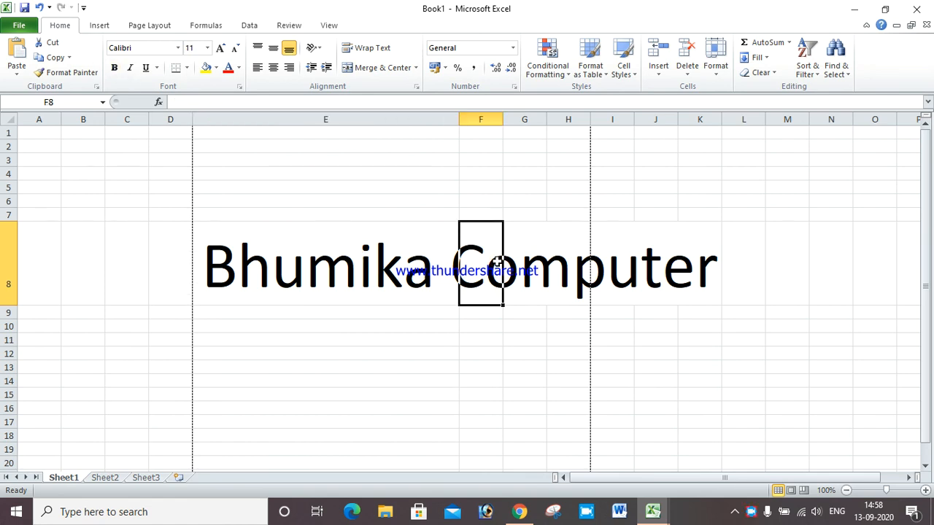
{"action": "left_click", "coordinate": [444, 321]}
{"action": "left_click", "coordinate": [40, 7]}
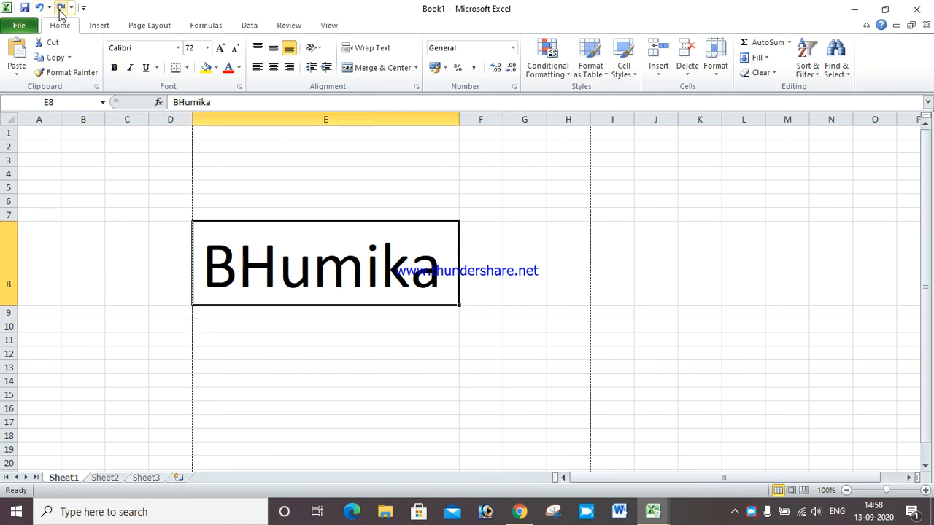
{"action": "left_click", "coordinate": [61, 7]}
{"action": "left_click", "coordinate": [40, 8]}
{"action": "left_click", "coordinate": [61, 7]}
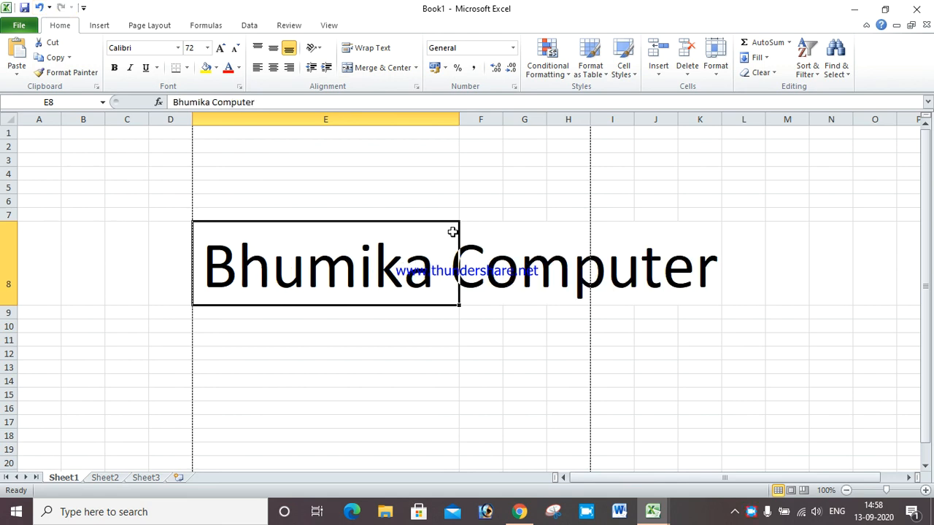
{"action": "left_click", "coordinate": [462, 232]}
{"action": "left_click", "coordinate": [16, 26]}
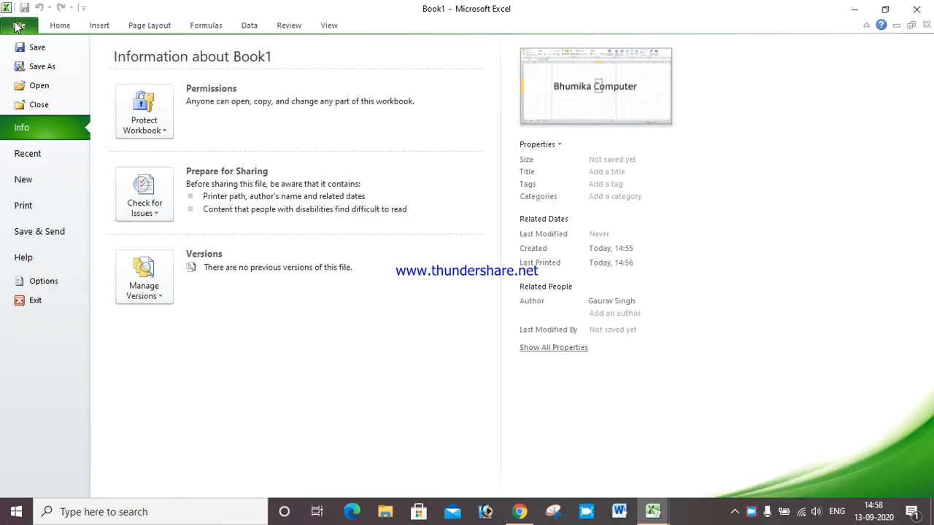
Exit Excel without saving Book1 or the calendar workbook, then open the Last image
{"action": "left_click", "coordinate": [34, 301]}
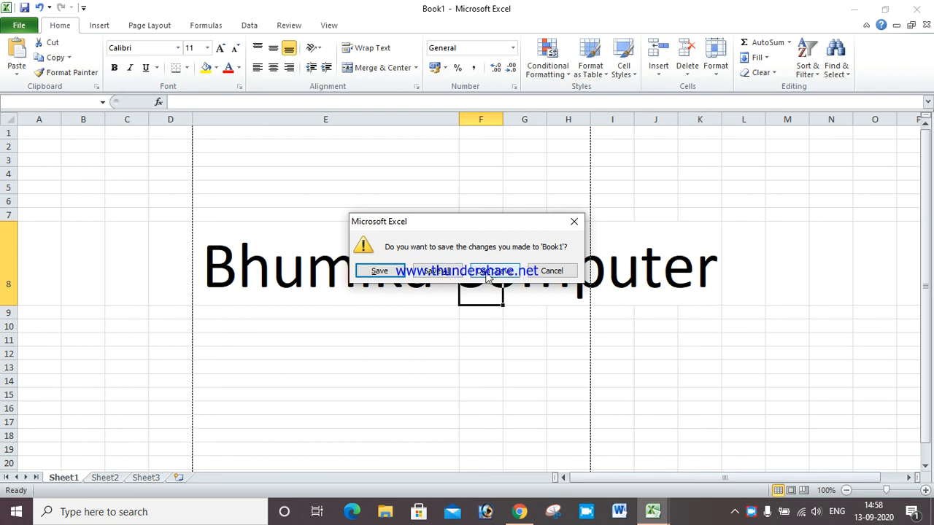
{"action": "left_click", "coordinate": [487, 272]}
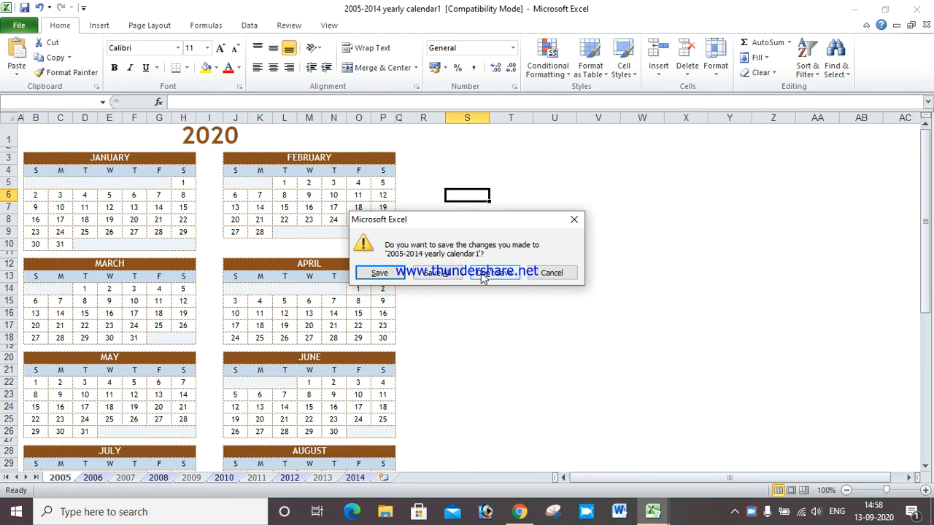
{"action": "left_click", "coordinate": [485, 275]}
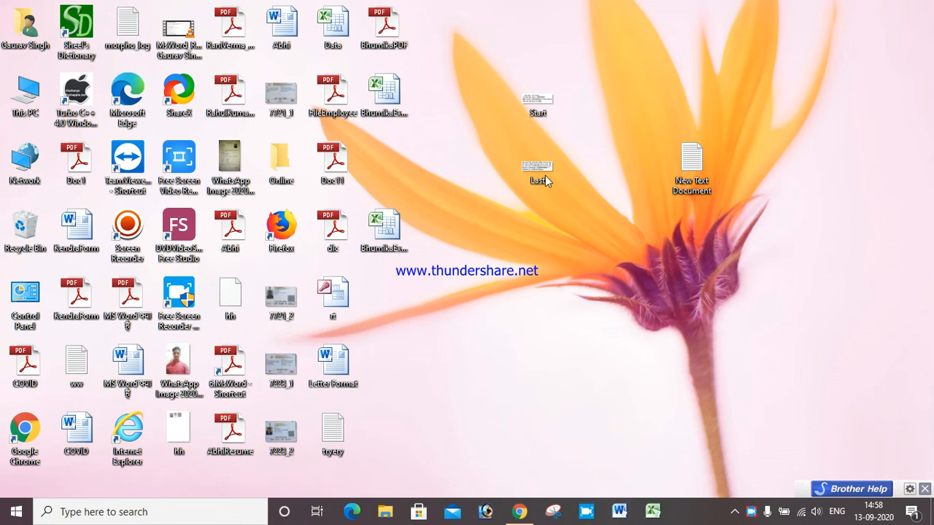
{"action": "double_click", "coordinate": [538, 171]}
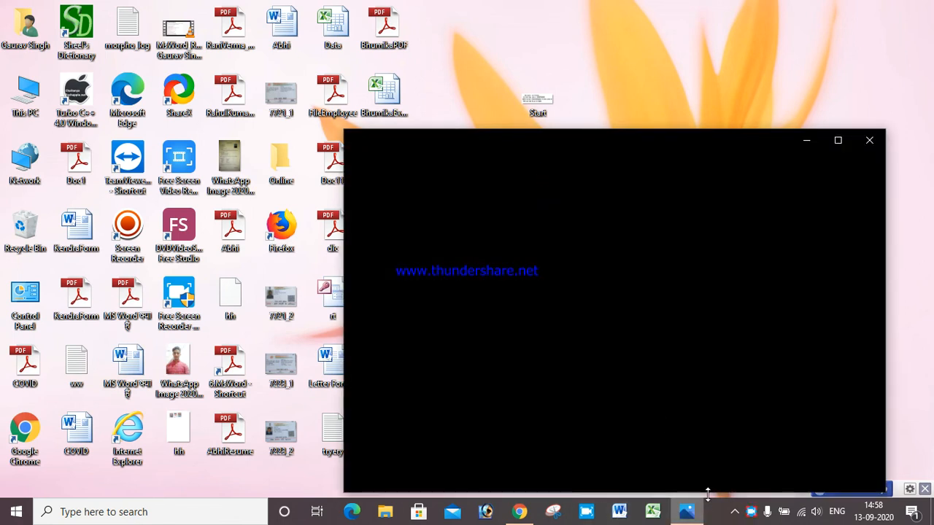